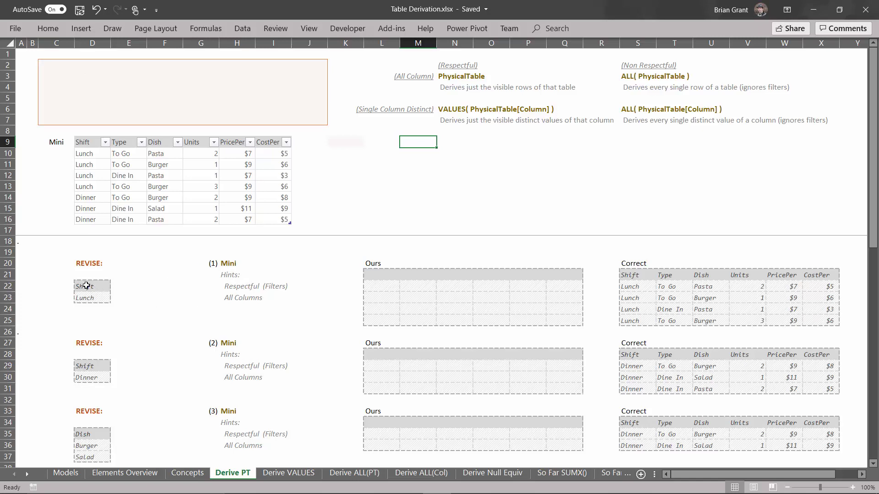
Move exercise 1's Shift/Lunch criteria block to D3:D4 and filter the Mini table's Shift column to Lunch only.
{"action": "left_click_drag", "start_coordinate": [98, 287], "coordinate": [92, 298]}
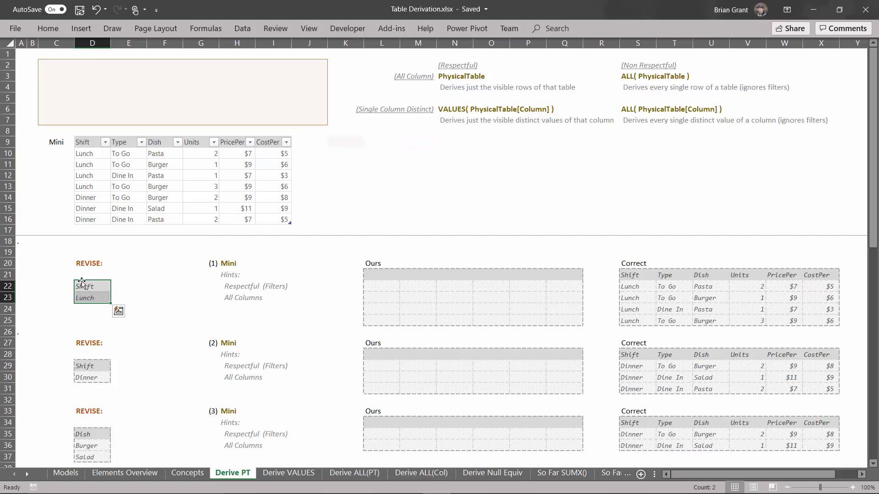
{"action": "left_click_drag", "start_coordinate": [82, 282], "coordinate": [95, 80]}
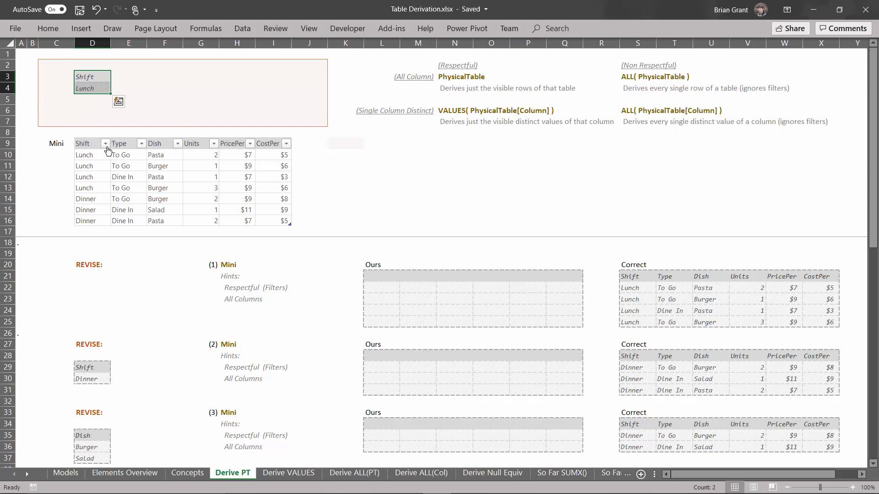
{"action": "left_click", "coordinate": [106, 145]}
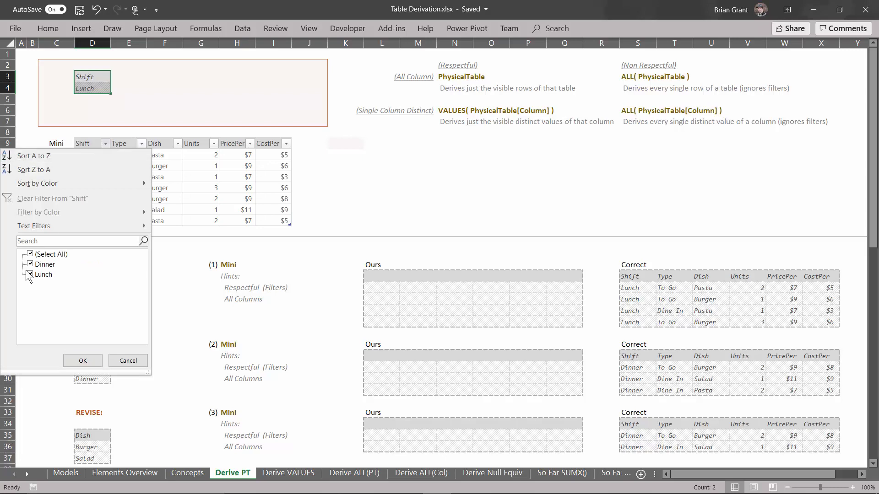
{"action": "left_click", "coordinate": [41, 268]}
{"action": "left_click", "coordinate": [82, 361]}
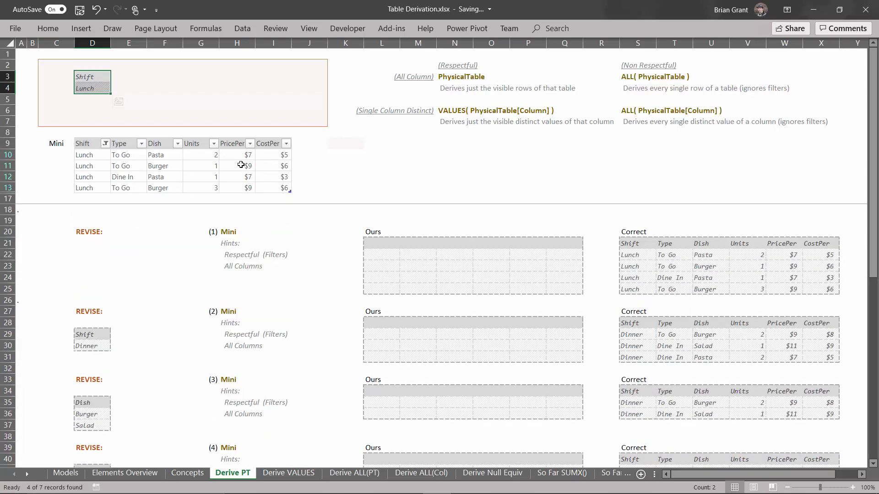
{"action": "left_click", "coordinate": [92, 266]}
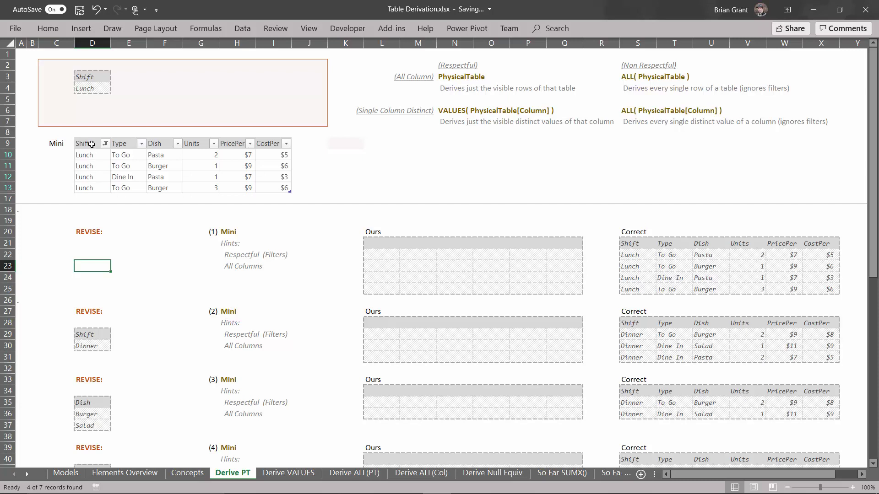
Copy the filtered Mini table with its headers and paste it as values and number formats into exercise 1's Ours grid at L21.
{"action": "left_click_drag", "start_coordinate": [91, 144], "coordinate": [263, 187]}
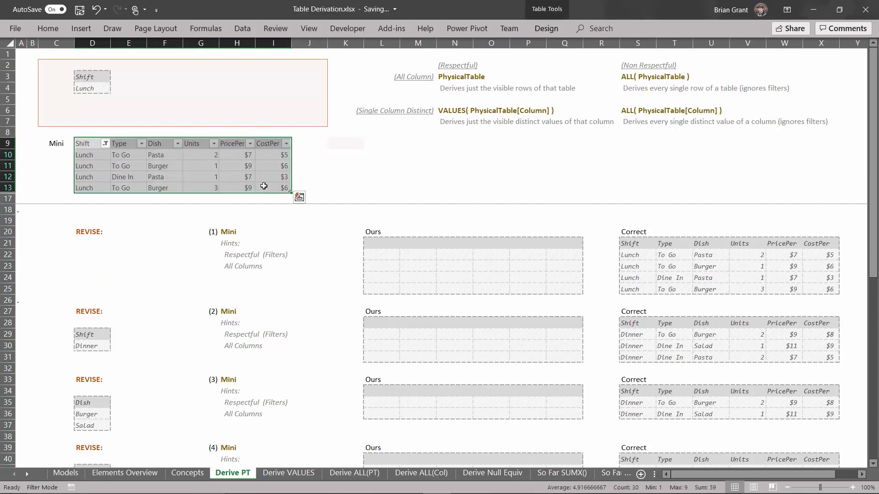
{"action": "key", "text": "ctrl+c"}
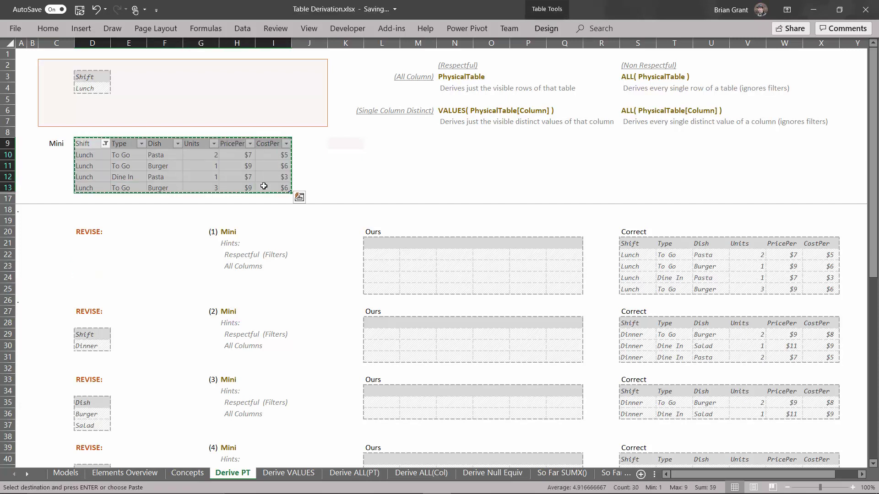
{"action": "left_click", "coordinate": [376, 245]}
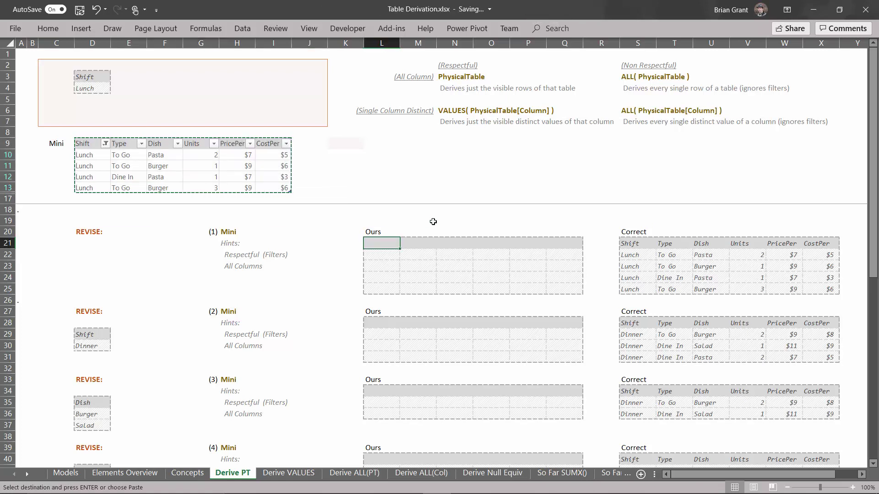
{"action": "key", "text": "ctrl+alt+v"}
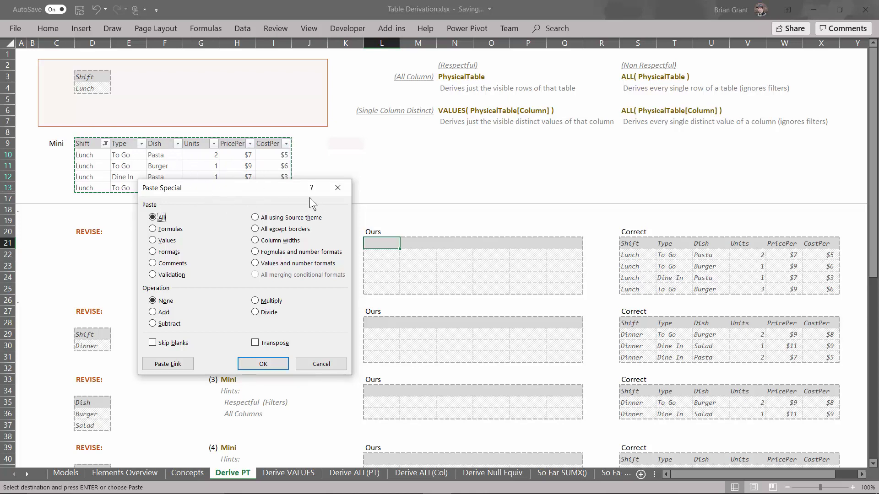
{"action": "left_click", "coordinate": [272, 264]}
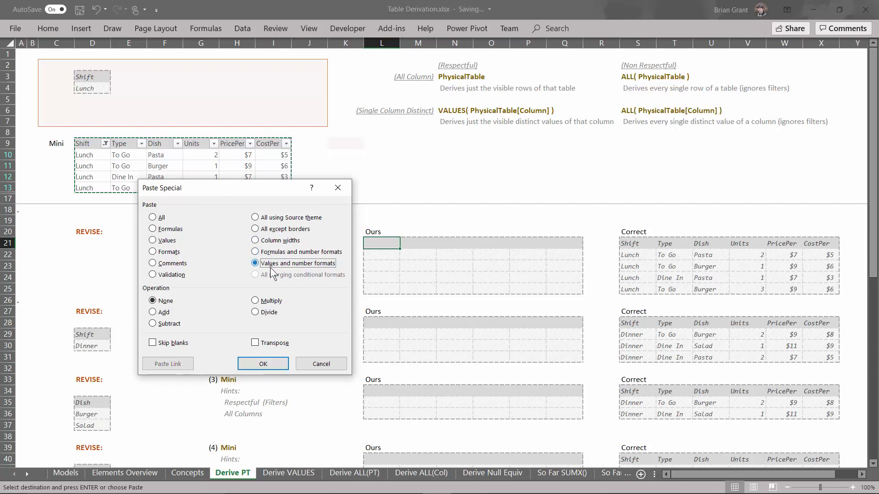
{"action": "left_click", "coordinate": [269, 363]}
{"action": "left_click", "coordinate": [303, 289]}
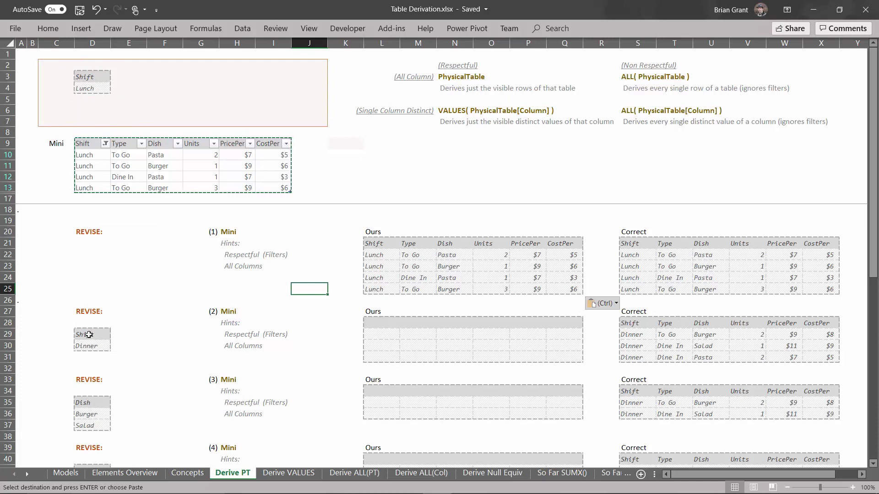
Move exercise 2's Shift/Dinner criteria block onto D3:D4, replacing the criteria there.
{"action": "left_click_drag", "start_coordinate": [89, 334], "coordinate": [88, 346]}
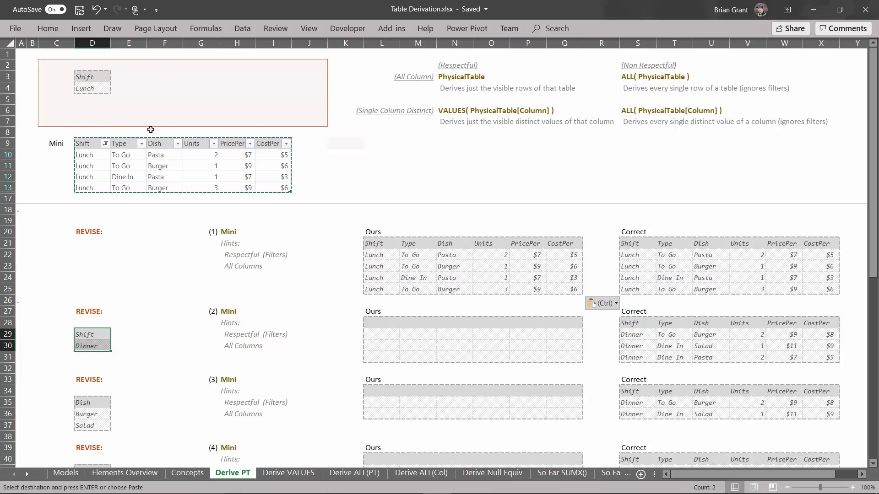
{"action": "left_click_drag", "start_coordinate": [91, 328], "coordinate": [94, 81]}
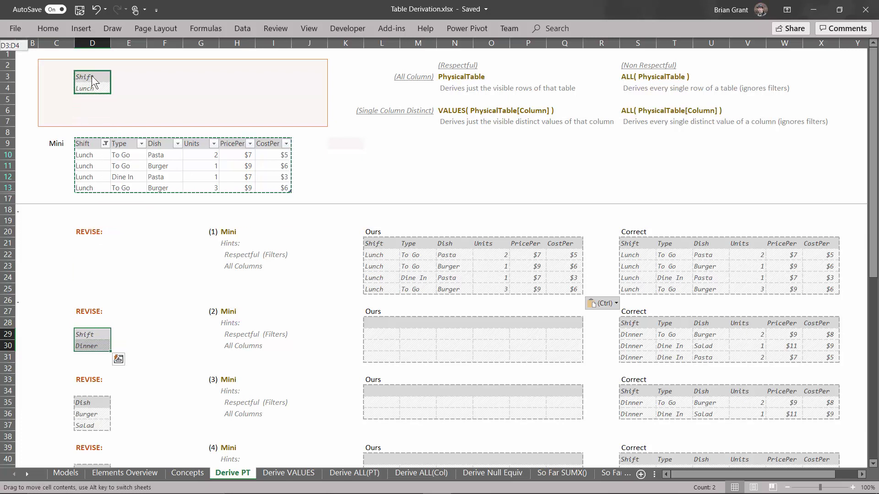
{"action": "left_click_drag", "start_coordinate": [91, 76], "coordinate": [92, 76]}
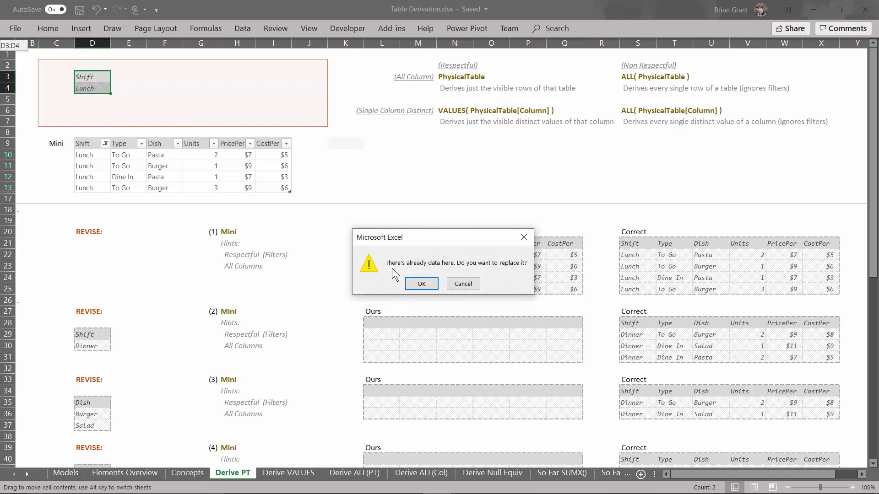
{"action": "left_click", "coordinate": [421, 283]}
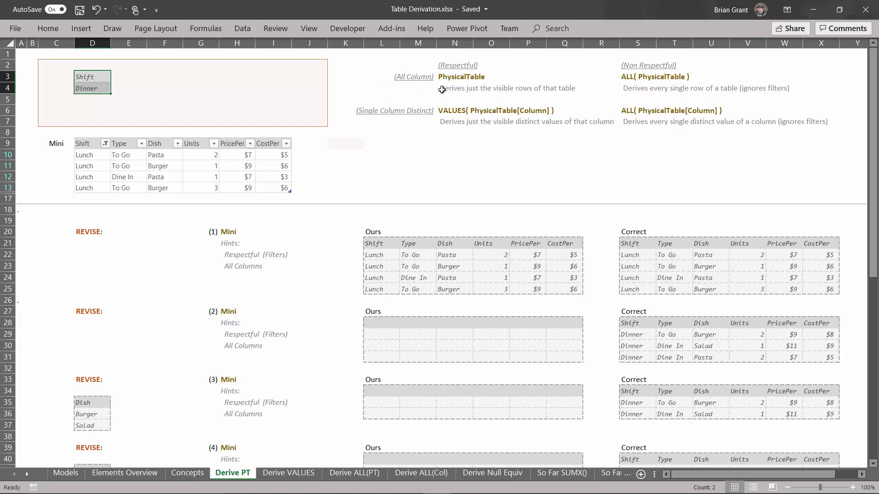
Filter the Mini table's Shift column to Dinner only.
{"action": "left_click", "coordinate": [106, 144]}
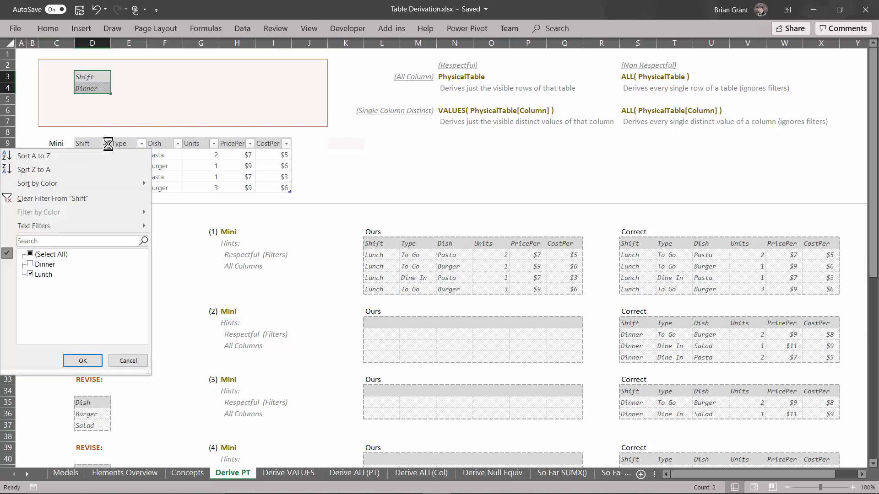
{"action": "left_click", "coordinate": [53, 274]}
{"action": "left_click", "coordinate": [32, 265]}
{"action": "left_click", "coordinate": [79, 364]}
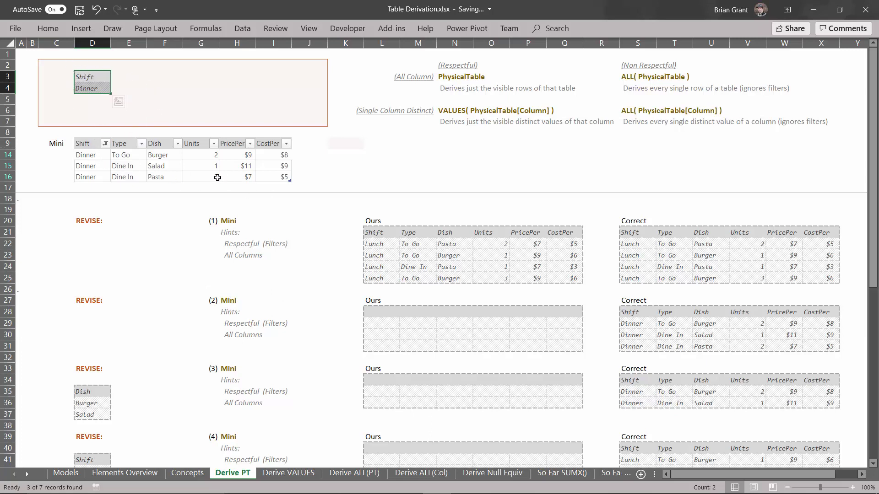
Copy the filtered Mini table with its headers and paste it as values and number formats into exercise 2's Ours grid at L28.
{"action": "left_click_drag", "start_coordinate": [85, 144], "coordinate": [263, 171]}
{"action": "key", "text": "ctrl+c"}
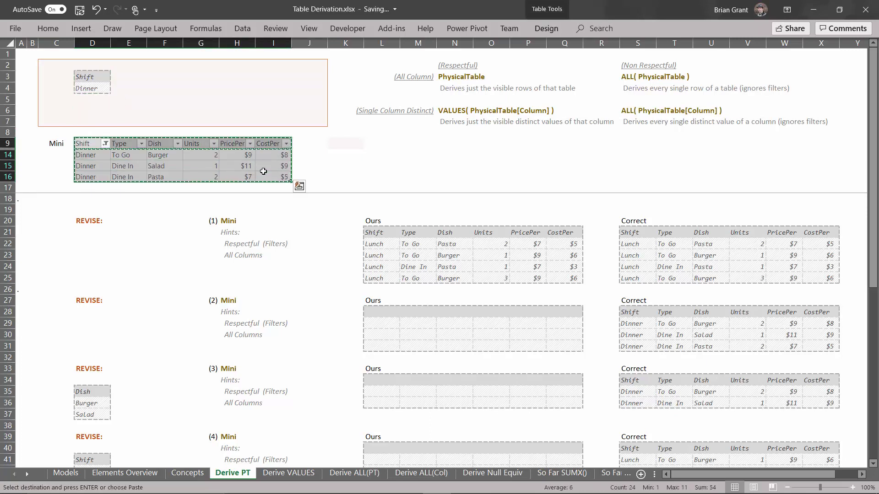
{"action": "left_click", "coordinate": [377, 309]}
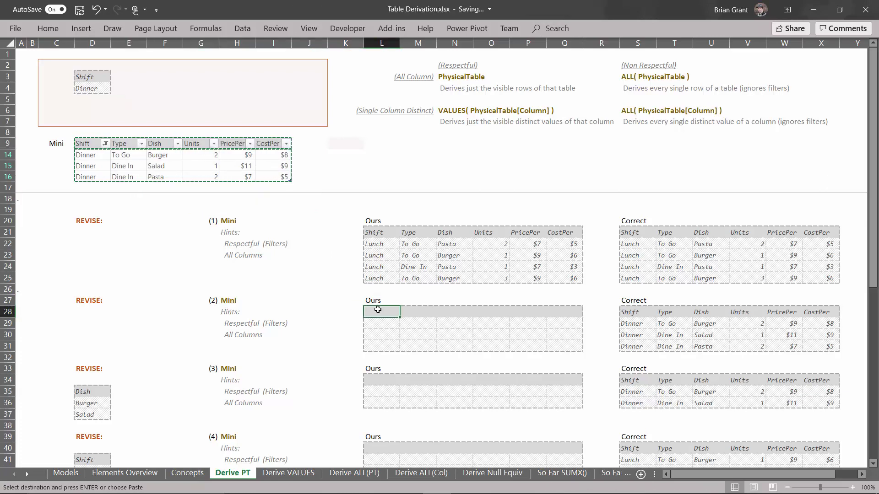
{"action": "key", "text": "ctrl+alt+v"}
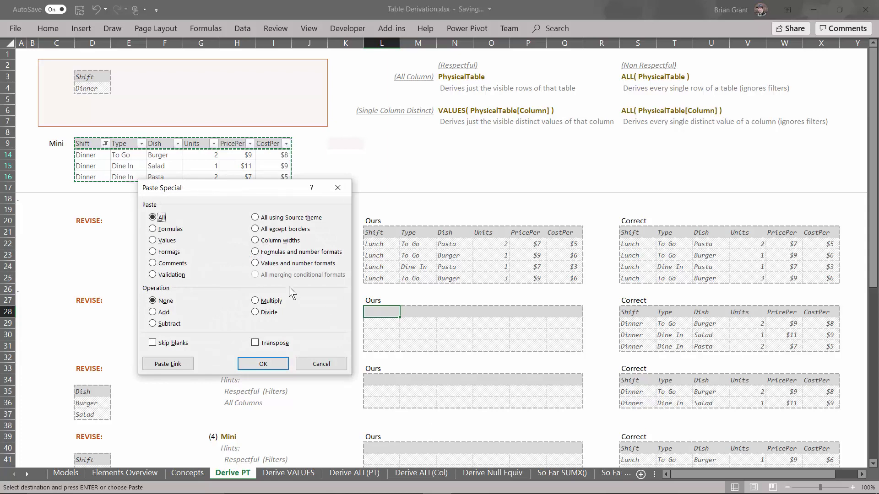
{"action": "left_click", "coordinate": [255, 265]}
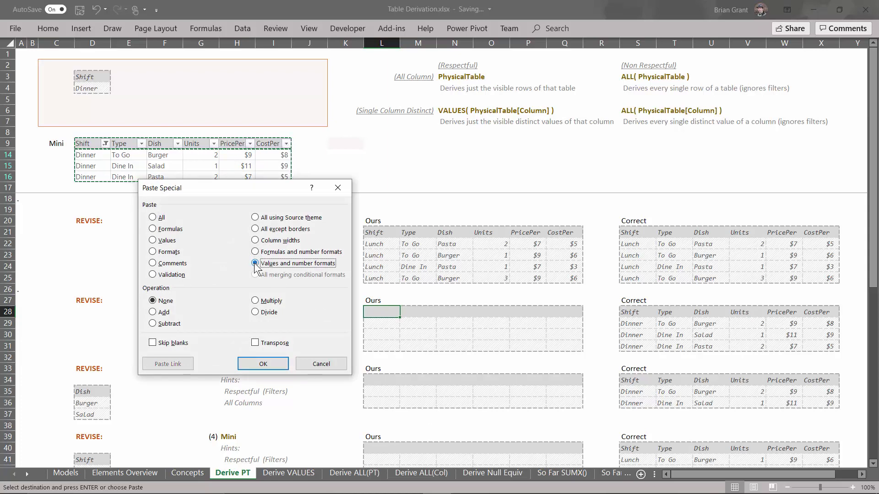
{"action": "left_click", "coordinate": [263, 364]}
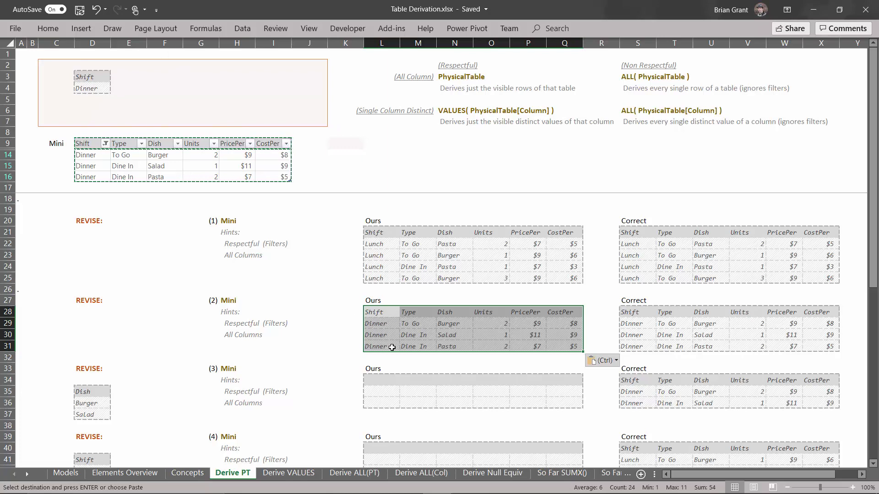
{"action": "left_click", "coordinate": [152, 332]}
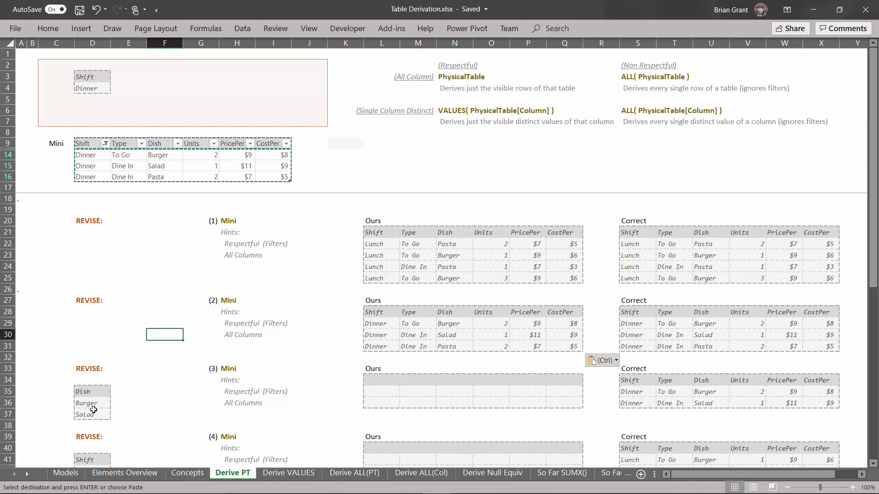
Move exercise 3's Dish criteria block with Burger and Salad to F3:F5, beside the Shift criteria.
{"action": "left_click_drag", "start_coordinate": [93, 395], "coordinate": [92, 411]}
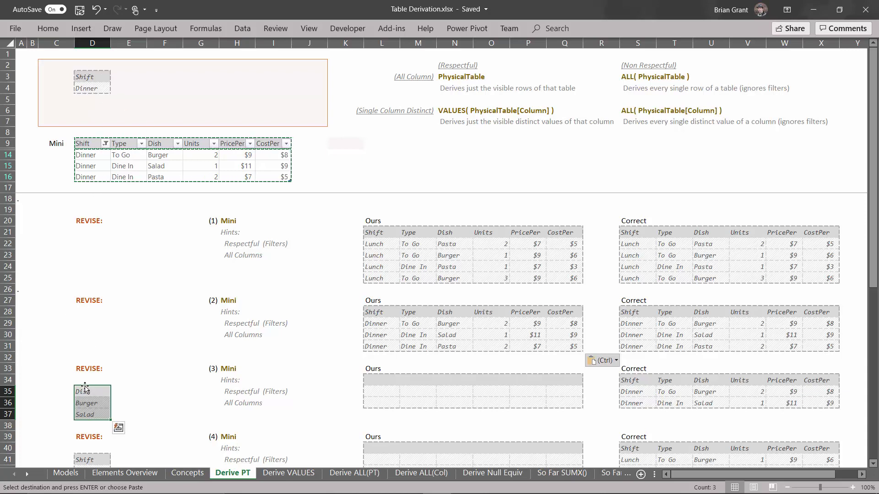
{"action": "left_click_drag", "start_coordinate": [85, 388], "coordinate": [169, 81]}
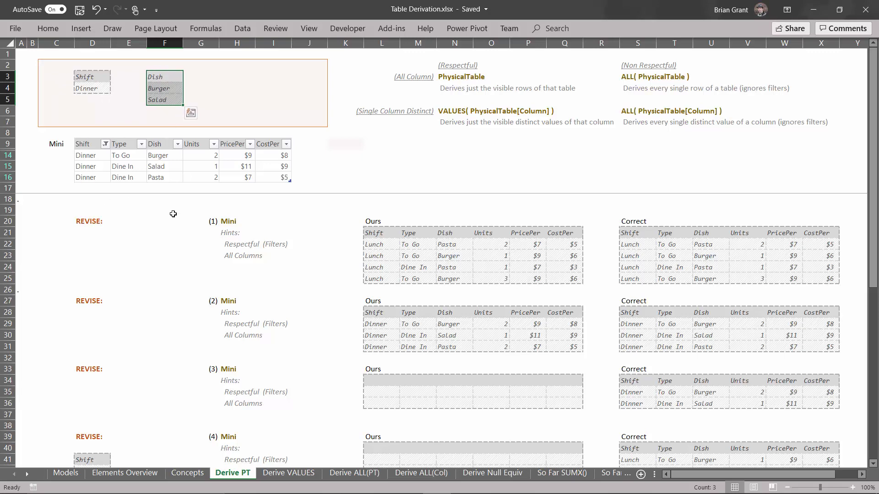
{"action": "key", "text": "Escape"}
Filter the Mini table's Dish column to Burger and Salad, keeping the Shift filter.
{"action": "left_click", "coordinate": [178, 146]}
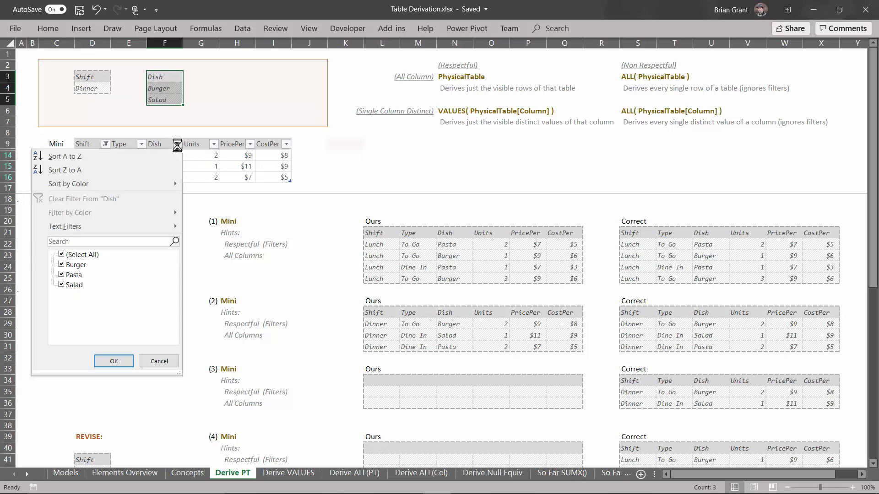
{"action": "left_click", "coordinate": [72, 258]}
{"action": "left_click", "coordinate": [72, 266]}
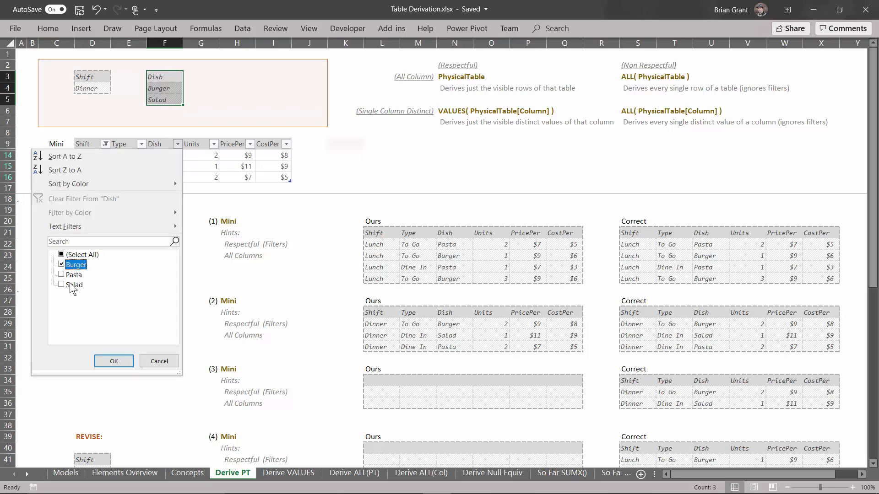
{"action": "left_click", "coordinate": [72, 286]}
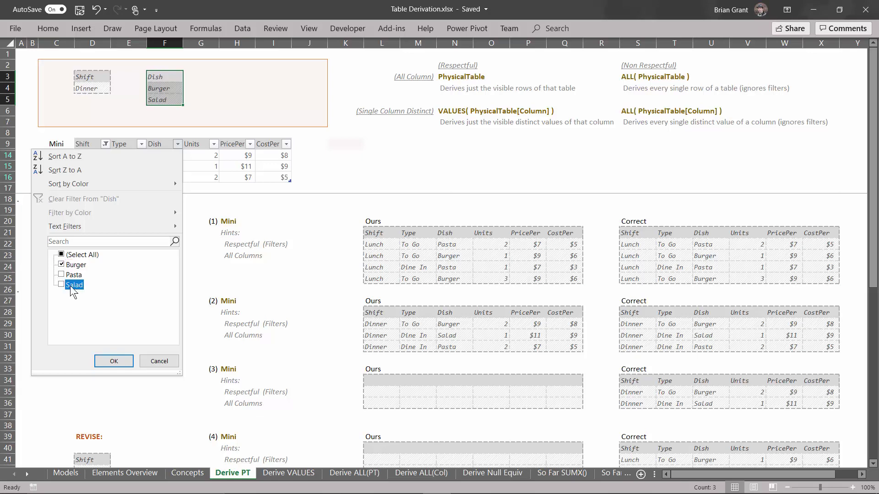
{"action": "left_click", "coordinate": [121, 360]}
{"action": "left_click", "coordinate": [115, 361]}
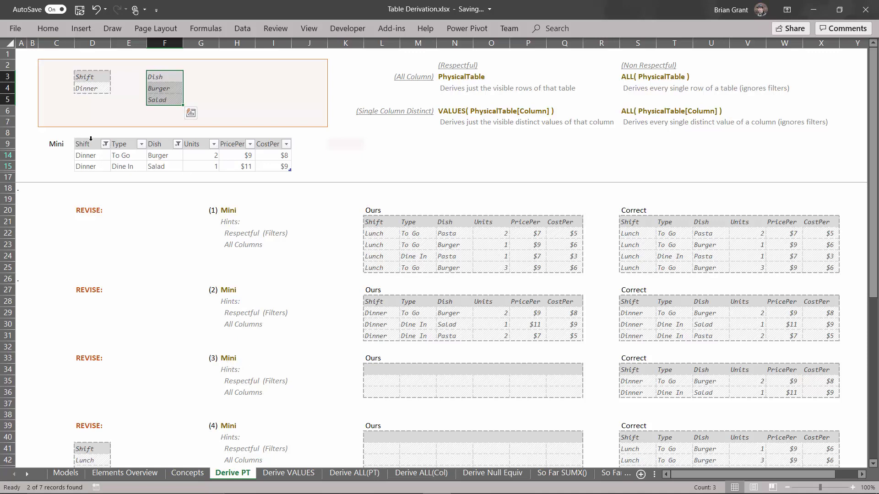
Copy the filtered Mini table with its headers and paste it as values and number formats into exercise 3's Ours grid at L34.
{"action": "left_click_drag", "start_coordinate": [91, 138], "coordinate": [255, 164]}
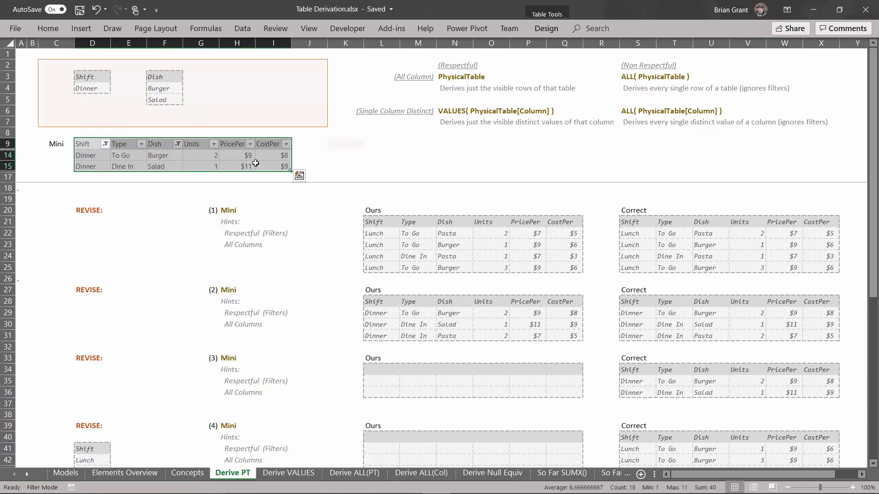
{"action": "key", "text": "ctrl+c"}
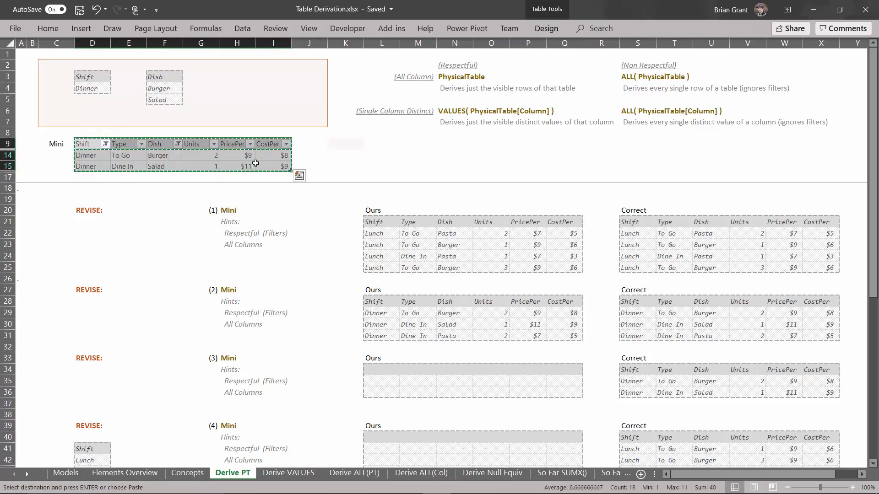
{"action": "left_click", "coordinate": [373, 366]}
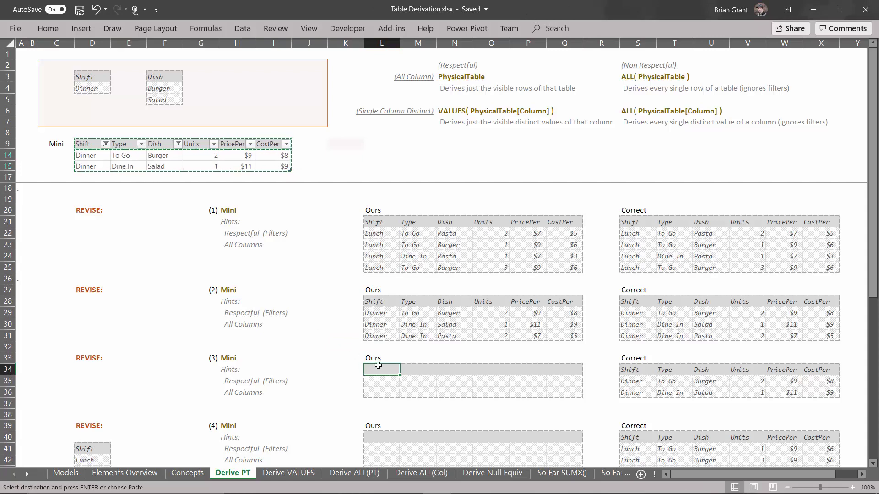
{"action": "key", "text": "ctrl+alt+v"}
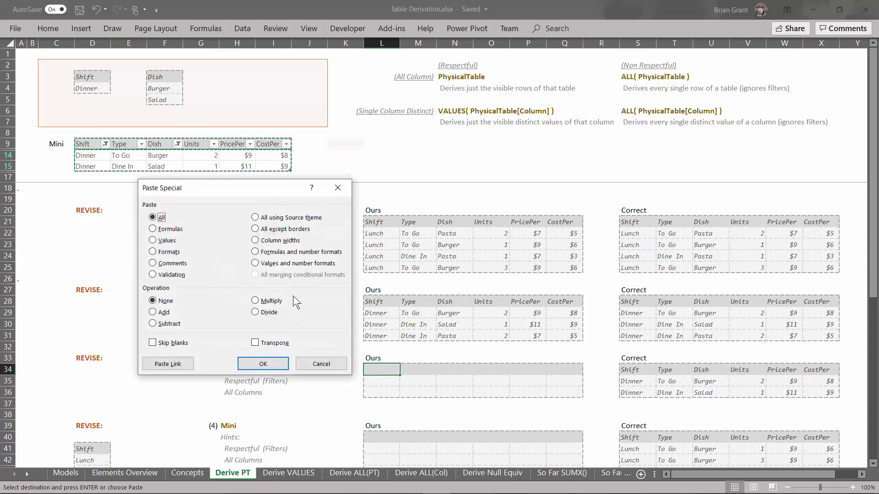
{"action": "left_click", "coordinate": [267, 265]}
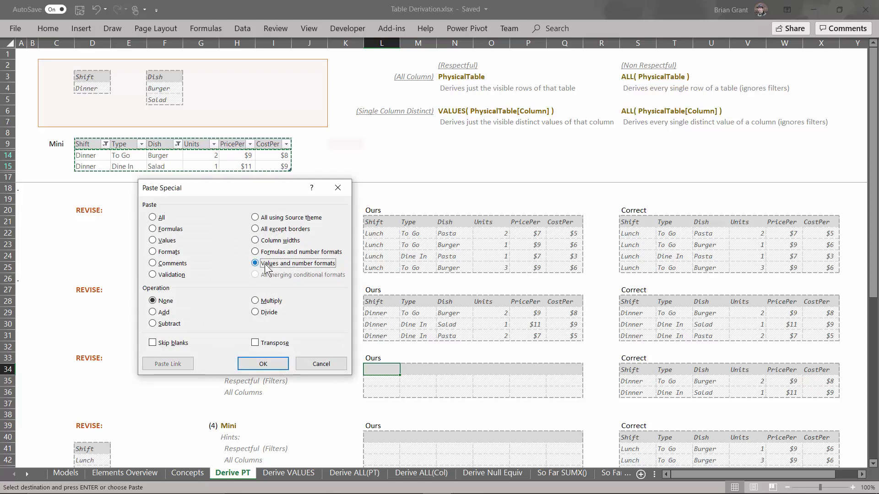
{"action": "left_click", "coordinate": [268, 363]}
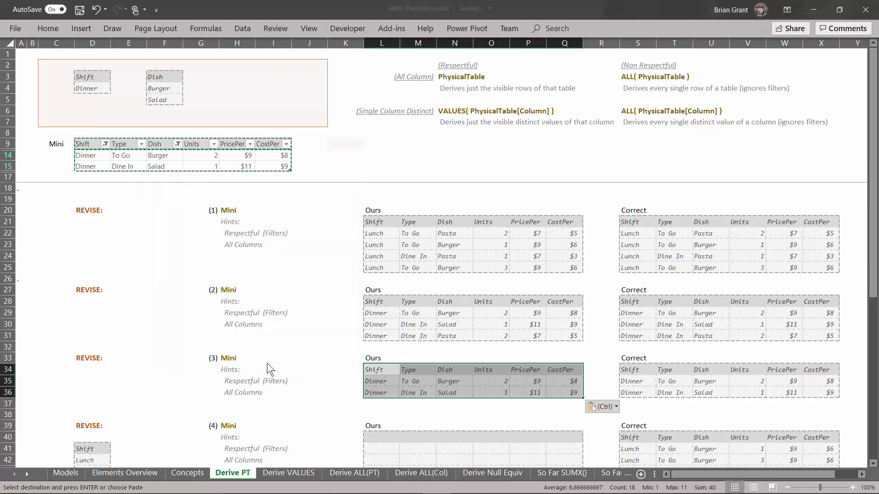
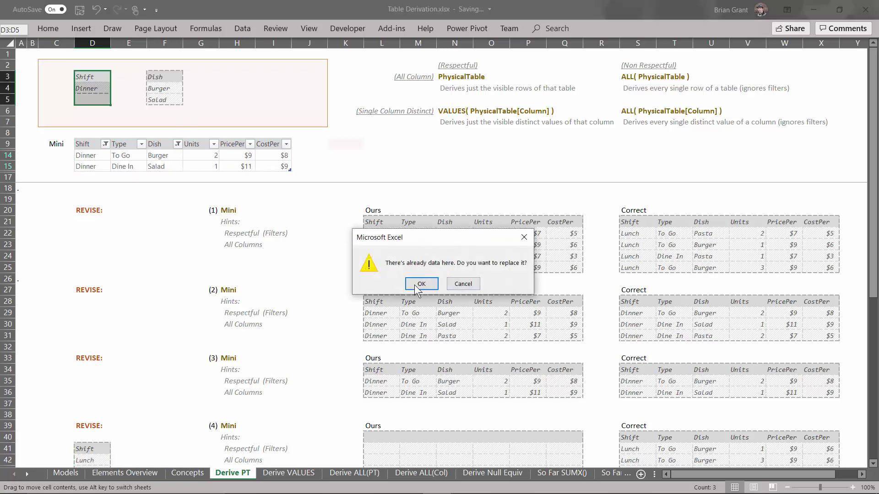
Replace the Shift criteria at D3:D5 with exercise 4's Shift block listing Lunch and Dinner.
{"action": "left_click", "coordinate": [419, 284]}
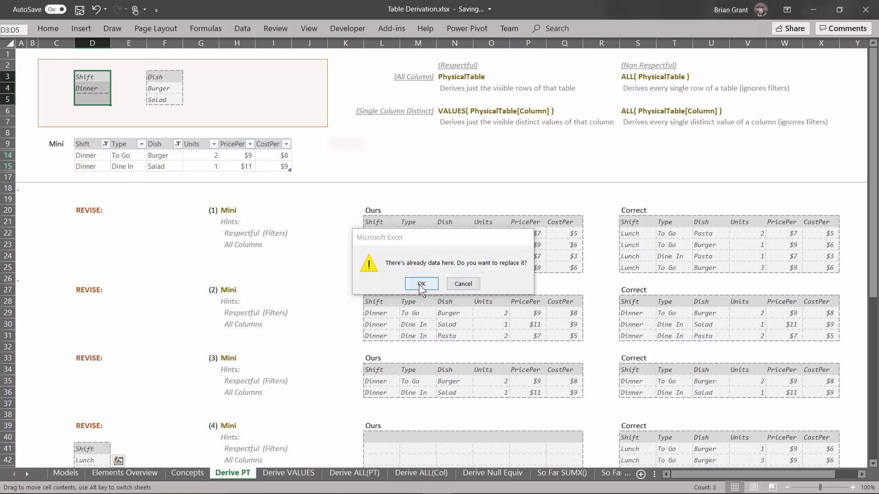
{"action": "scroll", "coordinate": [216, 306], "scroll_direction": "down", "scroll_amount": 2}
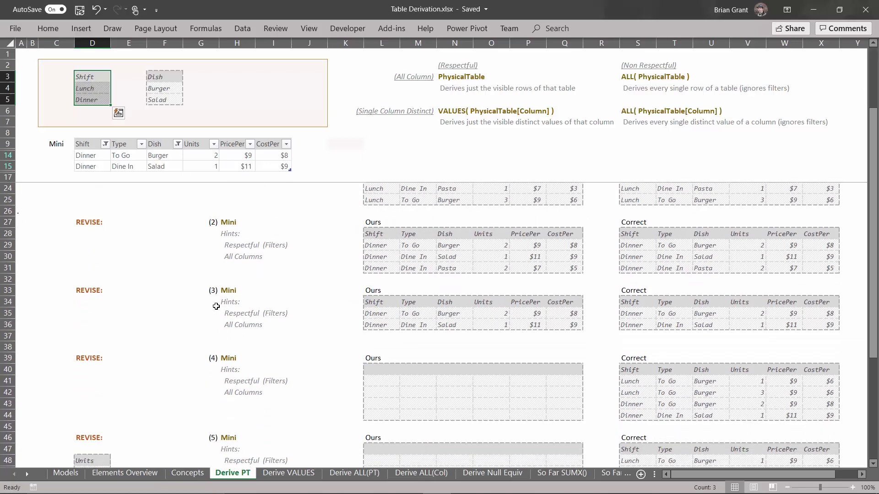
{"action": "key", "text": "Escape"}
{"action": "type", "text": "Shift Lunch Dinner"}
Include both Lunch and Dinner in the Mini table's Shift filter, keeping the Dish filter.
{"action": "left_click", "coordinate": [105, 144]}
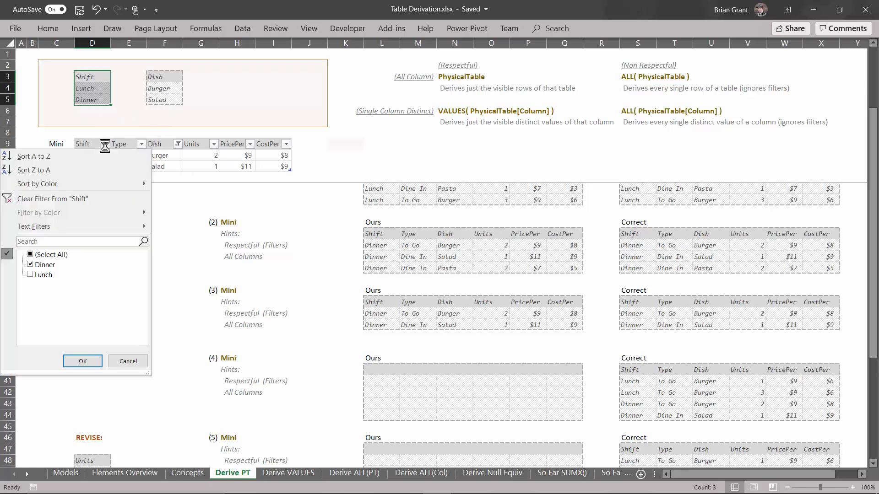
{"action": "left_click", "coordinate": [36, 276]}
{"action": "left_click", "coordinate": [81, 360]}
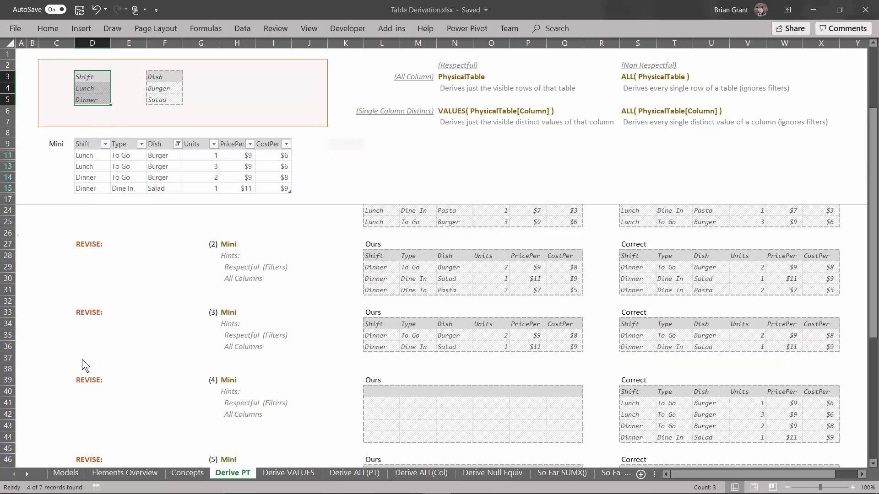
Copy the filtered Mini table with its headers and paste it as values and number formats into exercise 4's Ours grid at L40.
{"action": "scroll", "coordinate": [162, 328], "scroll_direction": "down", "scroll_amount": 1}
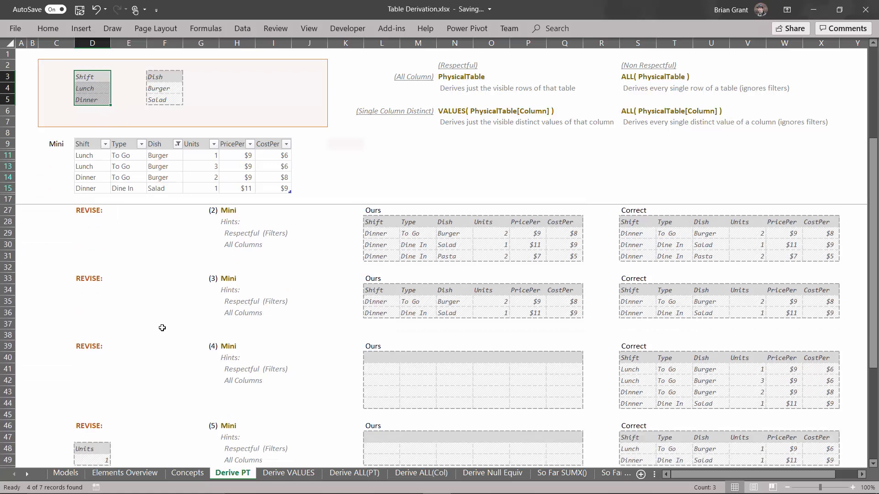
{"action": "scroll", "coordinate": [162, 328], "scroll_direction": "down", "scroll_amount": 1}
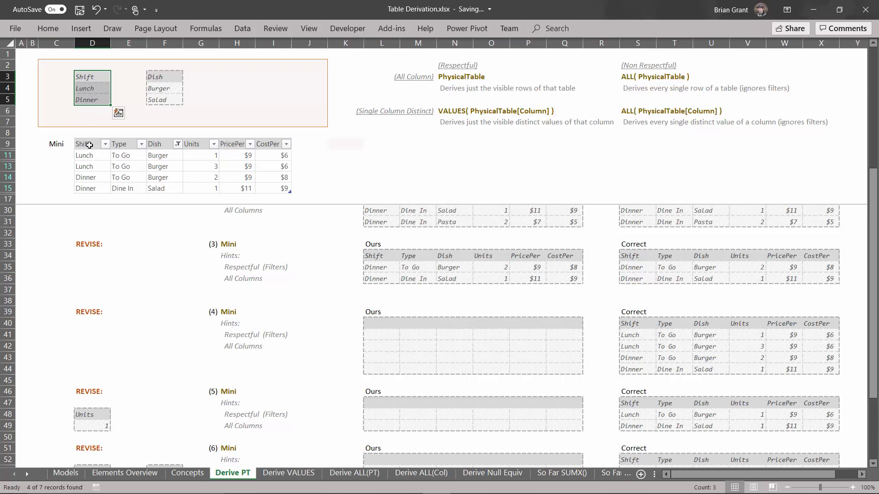
{"action": "left_click_drag", "start_coordinate": [88, 148], "coordinate": [280, 184]}
{"action": "key", "text": "ctrl+c"}
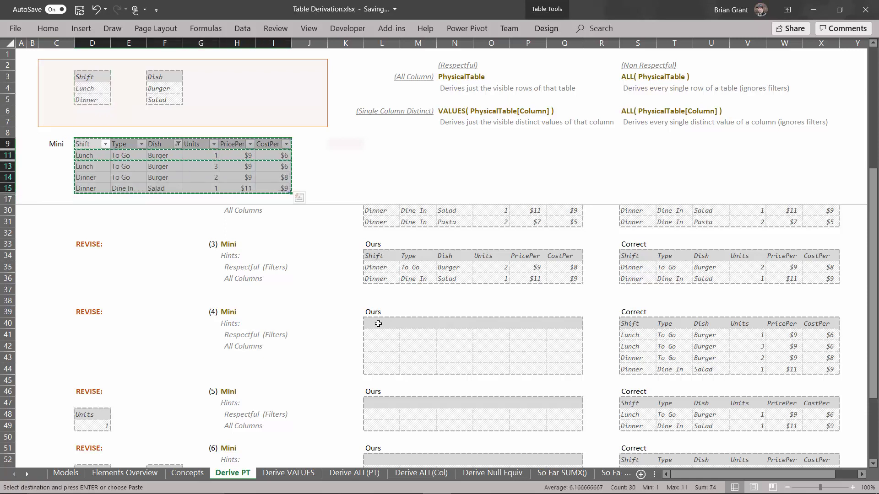
{"action": "left_click", "coordinate": [378, 324]}
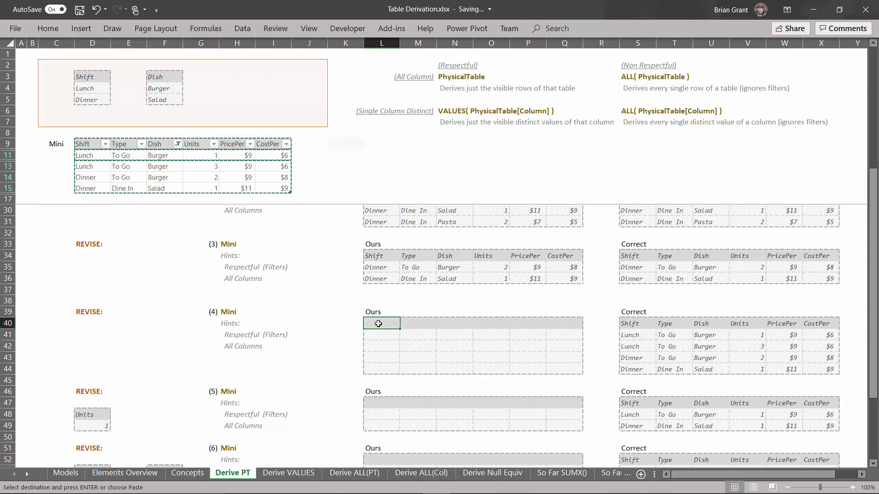
{"action": "key", "text": "ctrl+alt+v"}
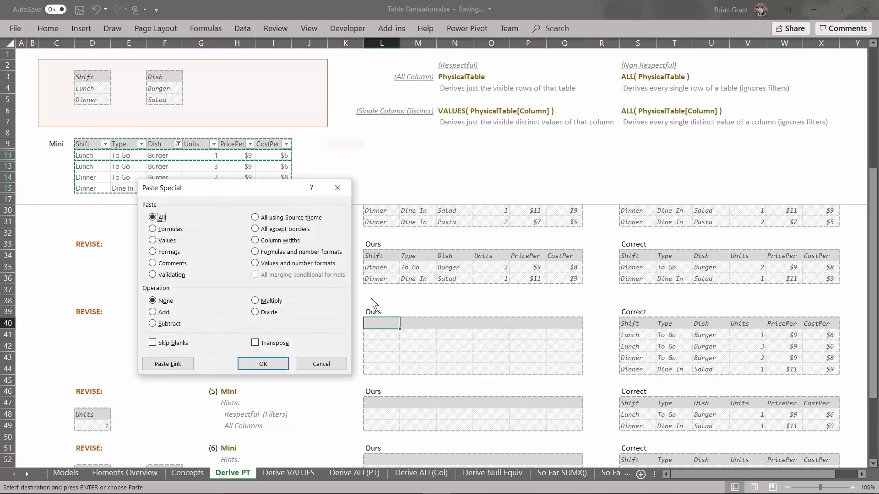
{"action": "left_click", "coordinate": [284, 264]}
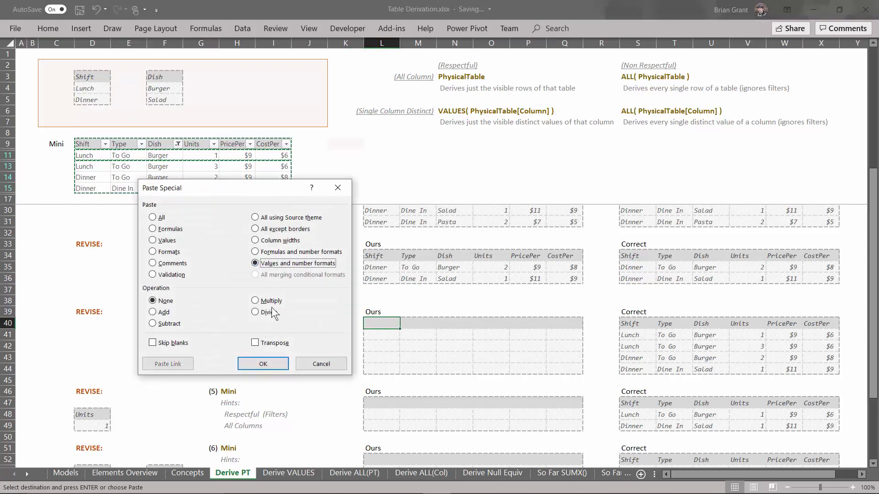
{"action": "left_click", "coordinate": [261, 365]}
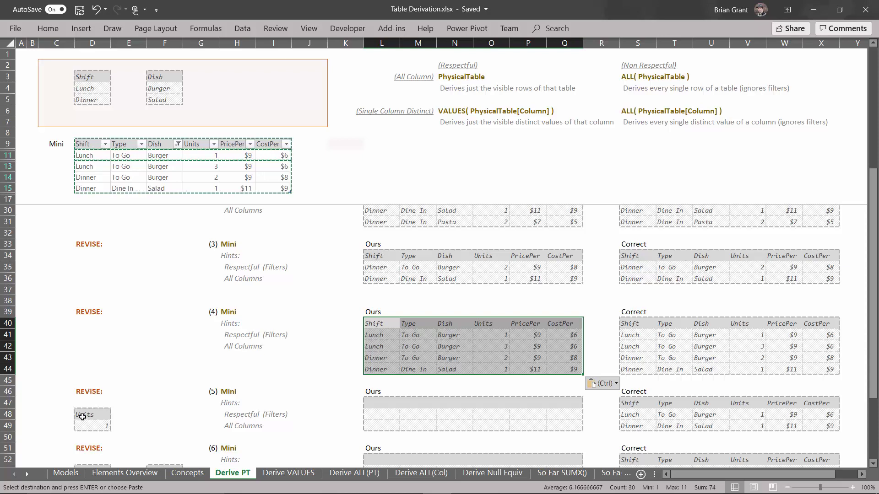
Move exercise 5's Units criteria block to H3:H4 and filter the Mini table's Units column to 1.
{"action": "left_click_drag", "start_coordinate": [89, 415], "coordinate": [92, 426]}
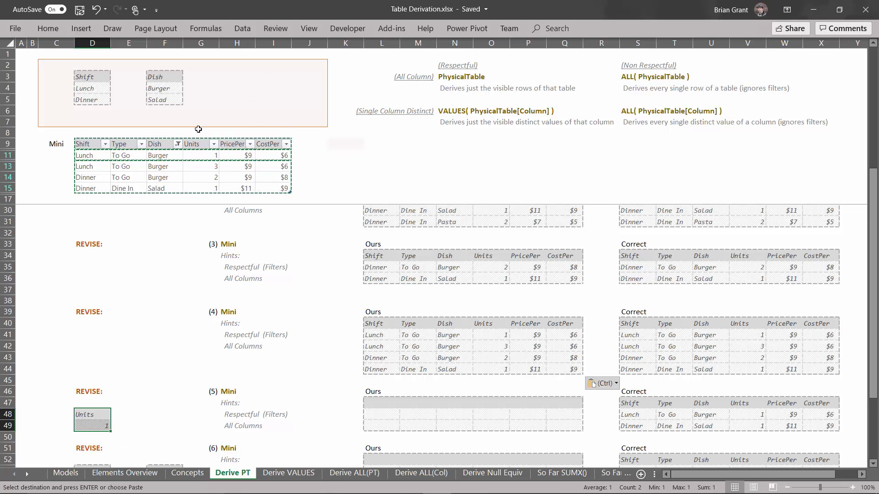
{"action": "left_click_drag", "start_coordinate": [95, 410], "coordinate": [233, 82]}
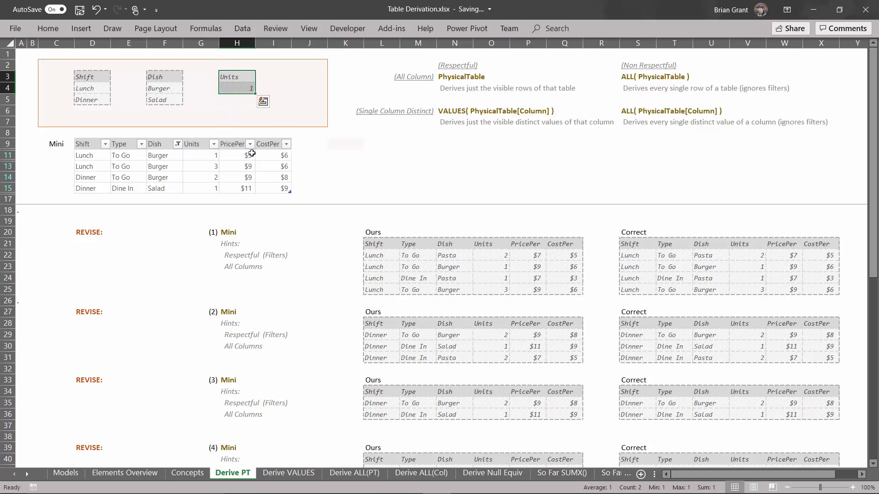
{"action": "left_click", "coordinate": [214, 144]}
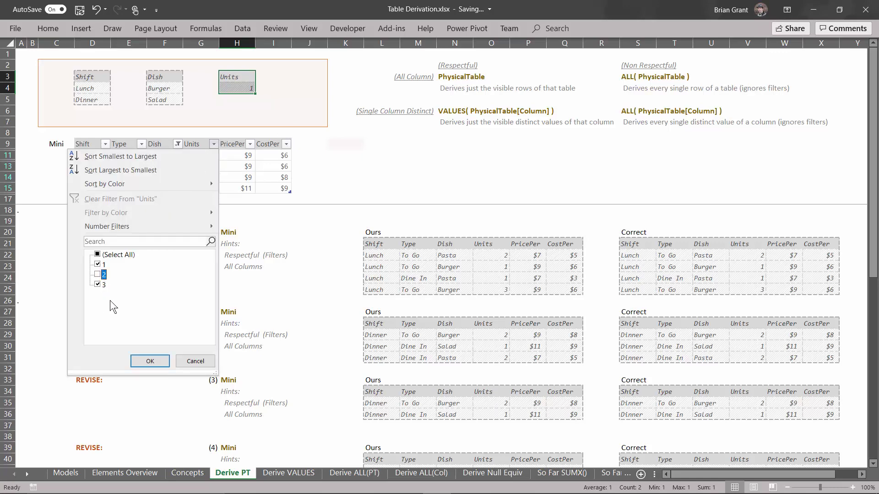
{"action": "left_click", "coordinate": [104, 285]}
{"action": "left_click", "coordinate": [153, 361]}
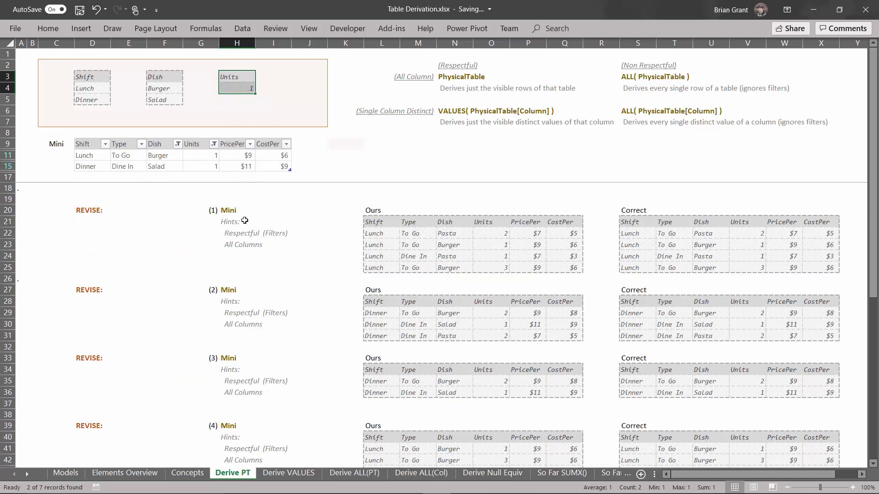
Copy the filtered Mini table with its headers and paste it as values and number formats into exercise 5's Ours grid at L47.
{"action": "scroll", "coordinate": [337, 248], "scroll_direction": "down", "scroll_amount": 3}
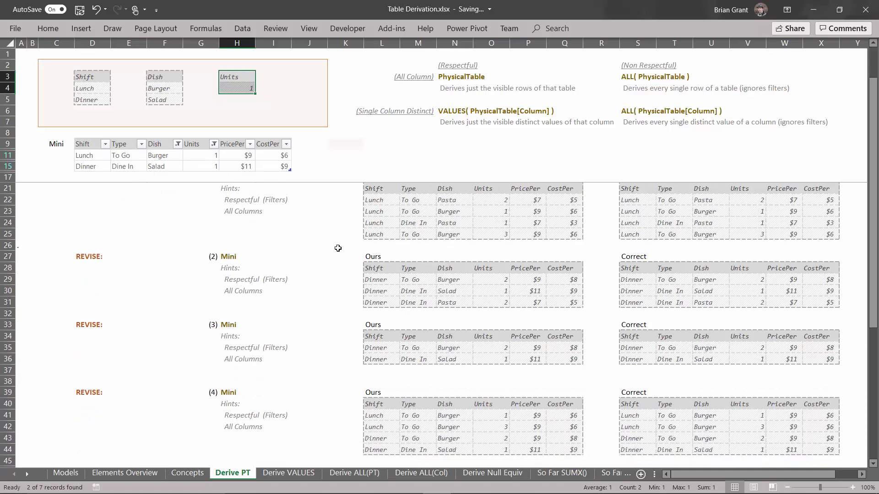
{"action": "scroll", "coordinate": [337, 248], "scroll_direction": "down", "scroll_amount": 3}
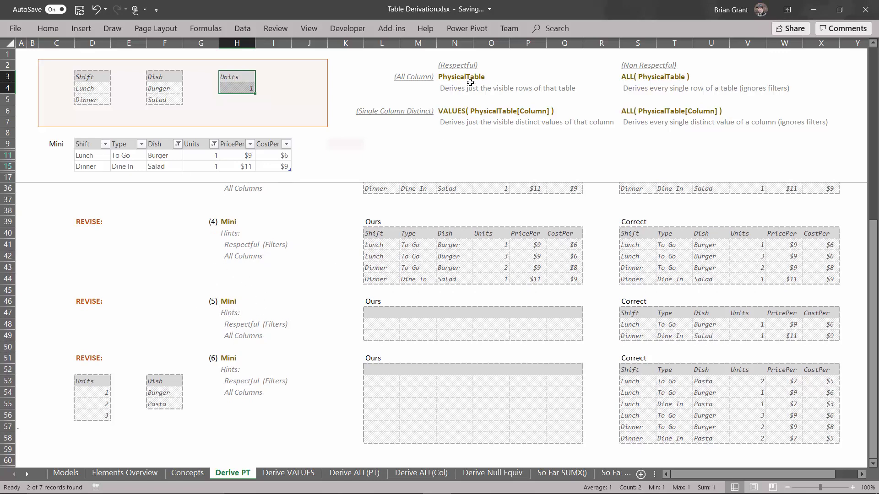
{"action": "left_click_drag", "start_coordinate": [90, 146], "coordinate": [262, 162]}
{"action": "key", "text": "ctrl+c"}
{"action": "left_click", "coordinate": [384, 311]}
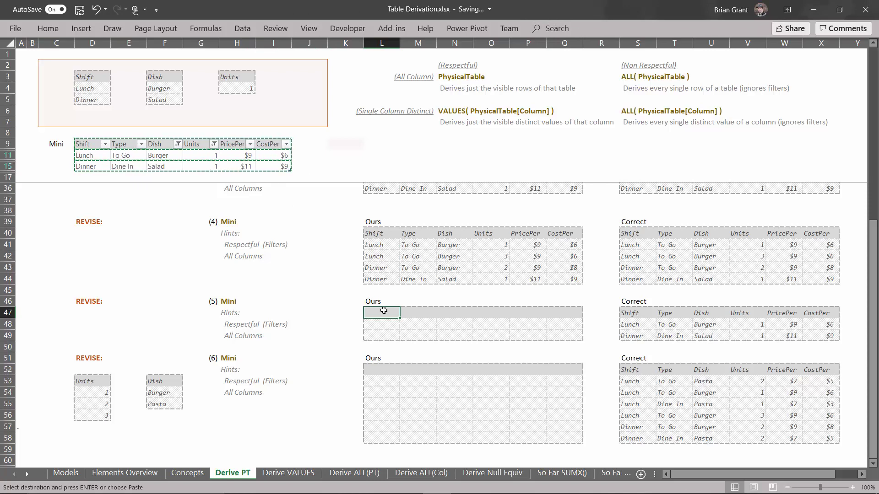
{"action": "key", "text": "ctrl+alt+v"}
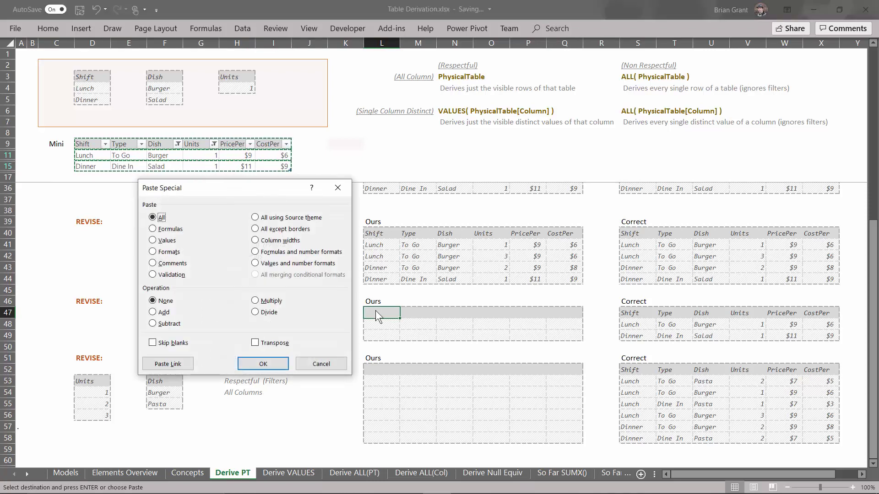
{"action": "left_click", "coordinate": [293, 263]}
{"action": "left_click", "coordinate": [262, 361]}
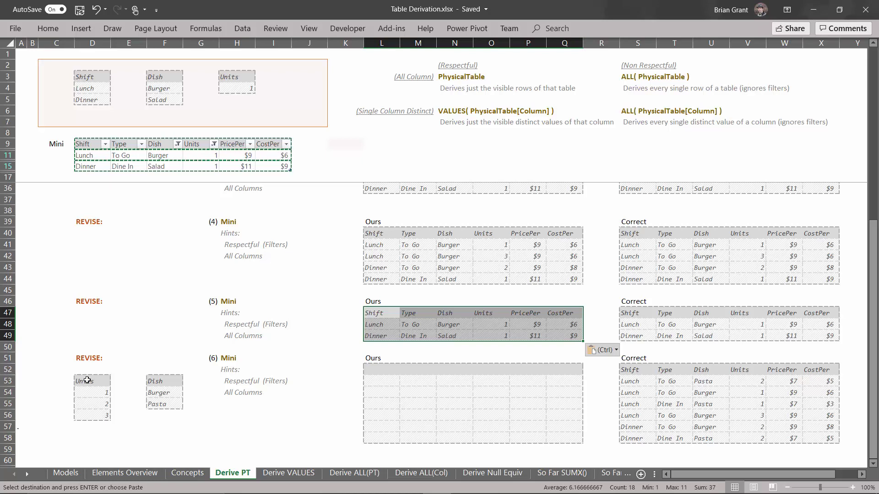
Move exercise 6's Units criteria block with 1, 2 and 3 to H3:H6, replacing the existing Units criteria.
{"action": "left_click_drag", "start_coordinate": [87, 381], "coordinate": [92, 415]}
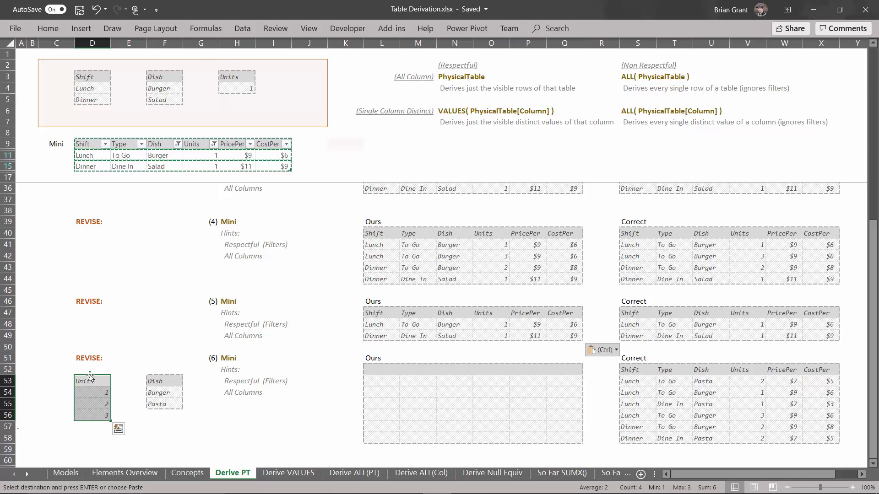
{"action": "left_click_drag", "start_coordinate": [90, 376], "coordinate": [245, 75]}
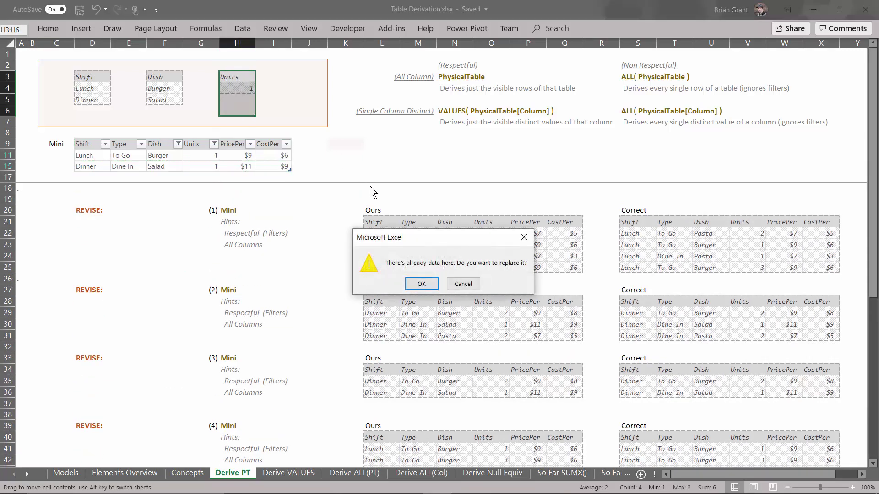
{"action": "left_click", "coordinate": [421, 285]}
Move exercise 6's Dish criteria block with Burger and Pasta to F3:F5, replacing the existing Dish criteria.
{"action": "scroll", "coordinate": [229, 293], "scroll_direction": "down", "scroll_amount": 1}
{"action": "scroll", "coordinate": [230, 292], "scroll_direction": "down", "scroll_amount": 5}
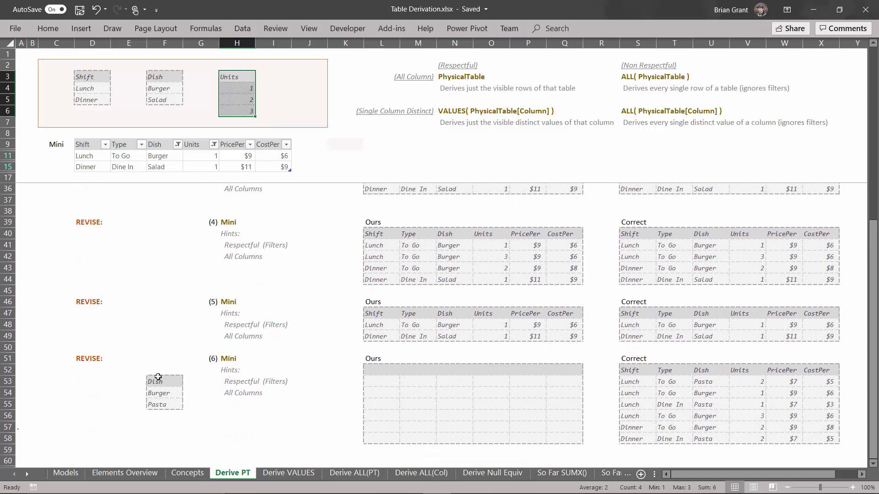
{"action": "left_click", "coordinate": [158, 384]}
{"action": "key", "text": "ctrl+v"}
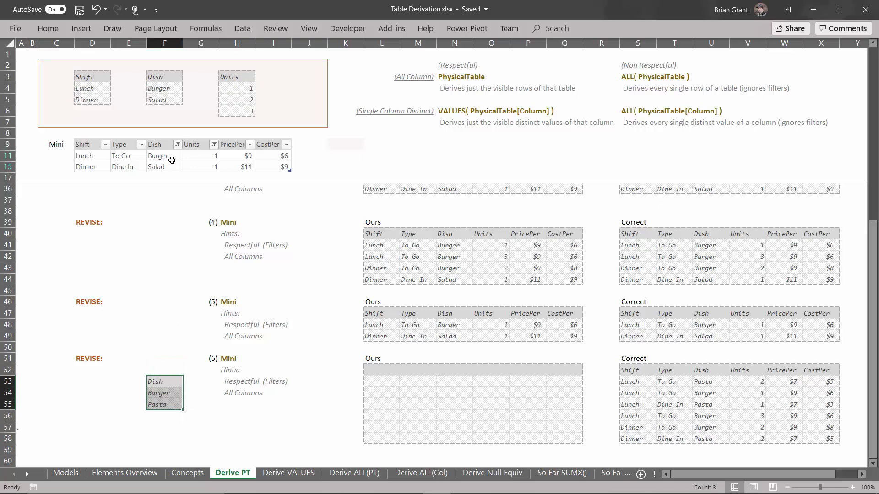
{"action": "key", "text": "ctrl+v"}
{"action": "left_click_drag", "start_coordinate": [156, 377], "coordinate": [160, 70]}
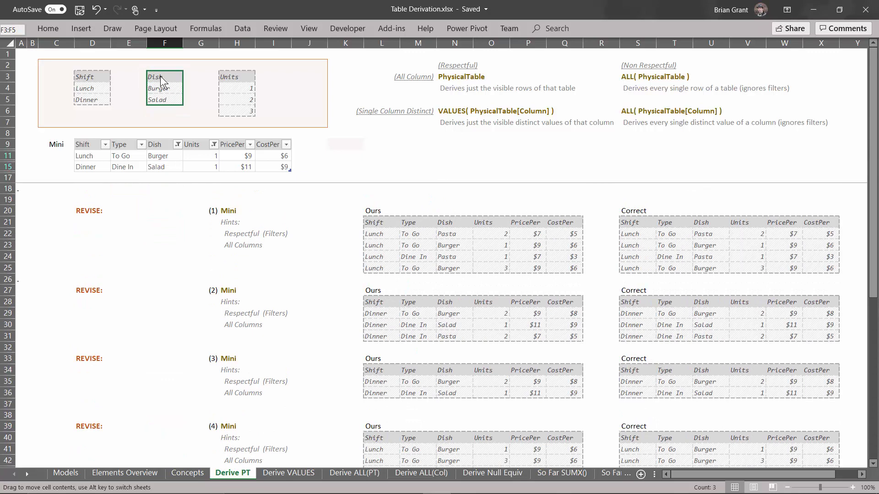
{"action": "left_click_drag", "start_coordinate": [160, 76], "coordinate": [160, 76]}
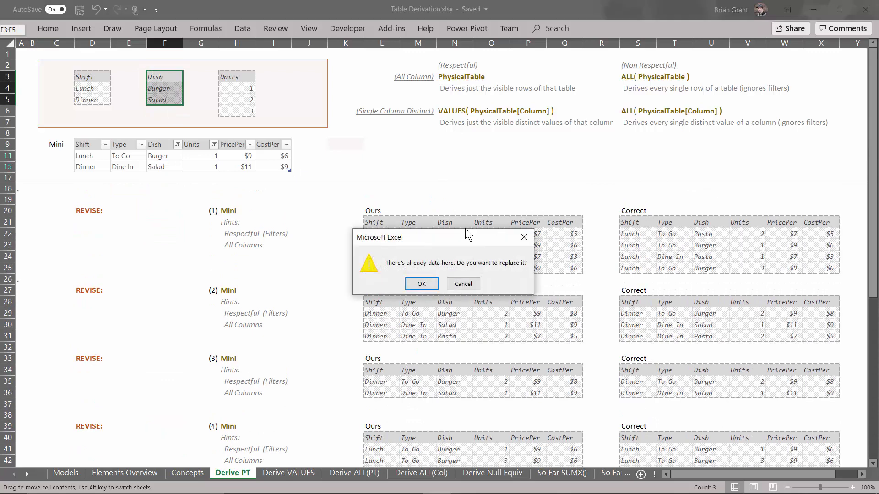
{"action": "left_click", "coordinate": [421, 283]}
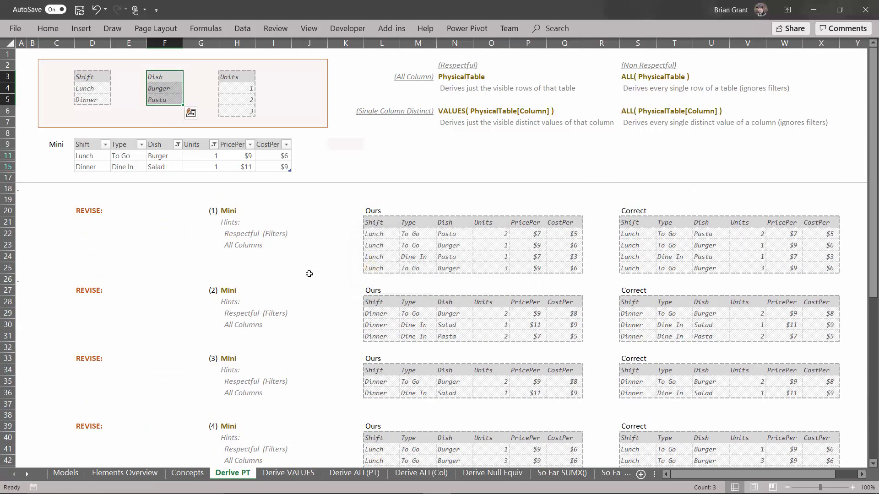
Include 1, 2 and 3 in the Mini table's Units filter.
{"action": "scroll", "coordinate": [211, 259], "scroll_direction": "down", "scroll_amount": 5}
{"action": "scroll", "coordinate": [211, 259], "scroll_direction": "down", "scroll_amount": 3}
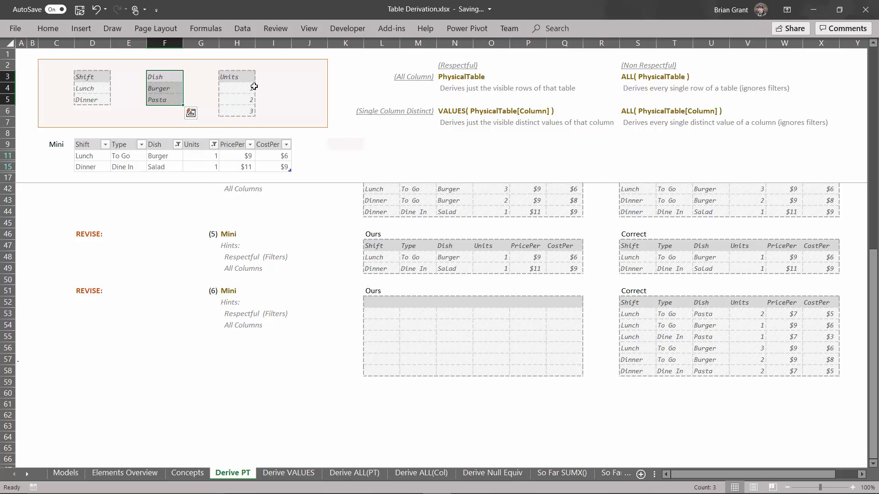
{"action": "left_click", "coordinate": [213, 145]}
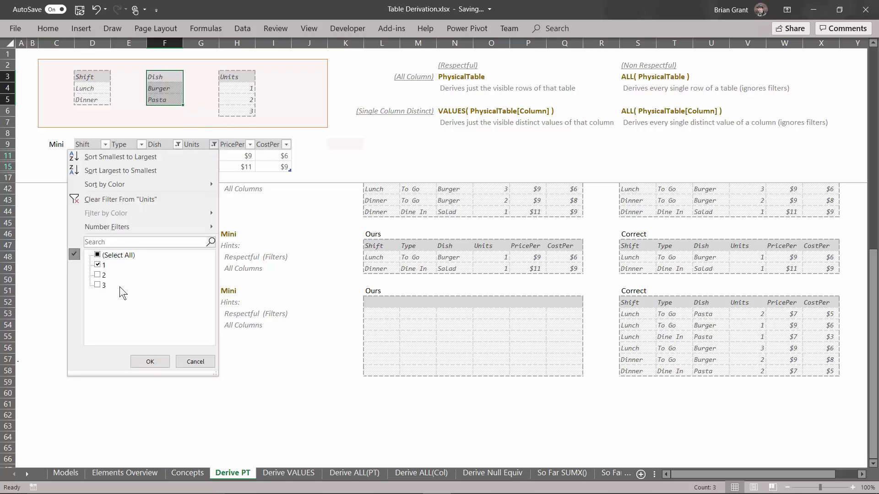
{"action": "left_click", "coordinate": [98, 275]}
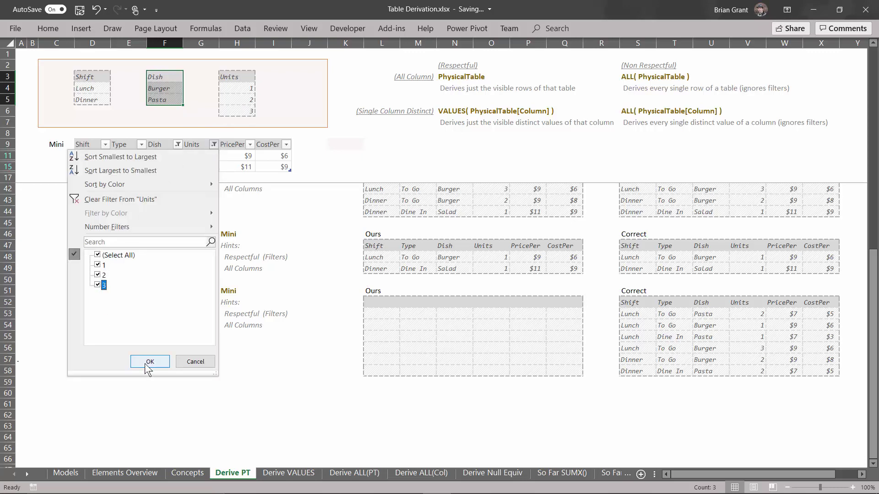
{"action": "left_click", "coordinate": [144, 364]}
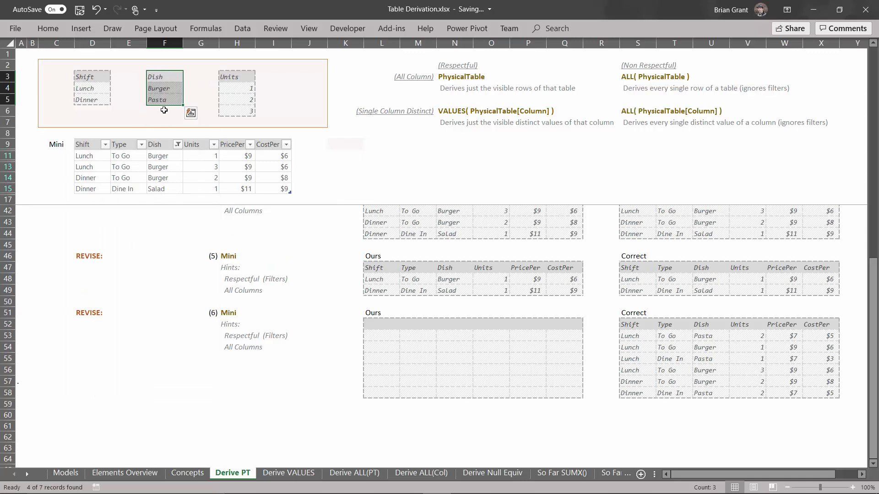
Filter the Mini table's Dish column to Burger and Pasta, excluding Salad.
{"action": "left_click", "coordinate": [177, 144]}
{"action": "left_click", "coordinate": [61, 275]}
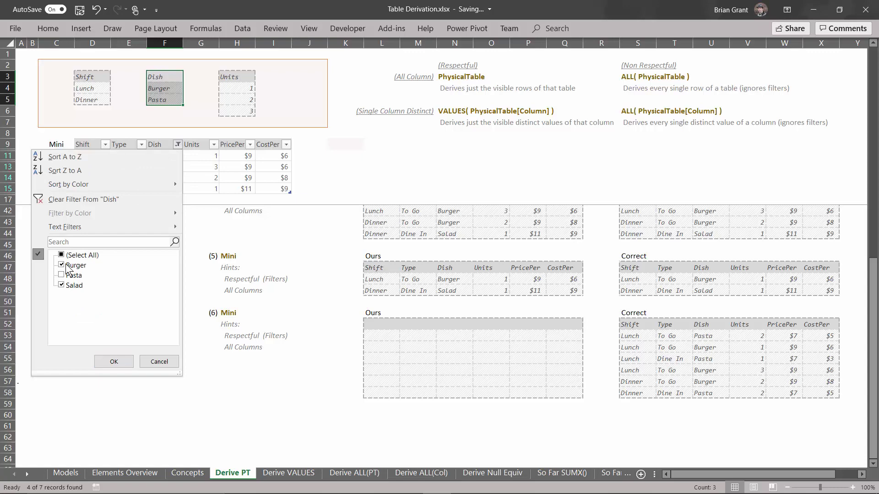
{"action": "left_click", "coordinate": [70, 285]}
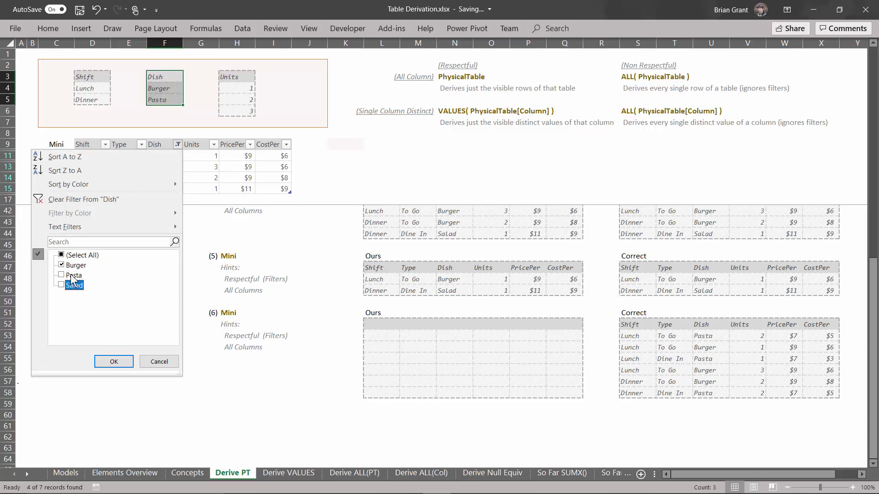
{"action": "left_click", "coordinate": [73, 275]}
{"action": "left_click", "coordinate": [113, 362]}
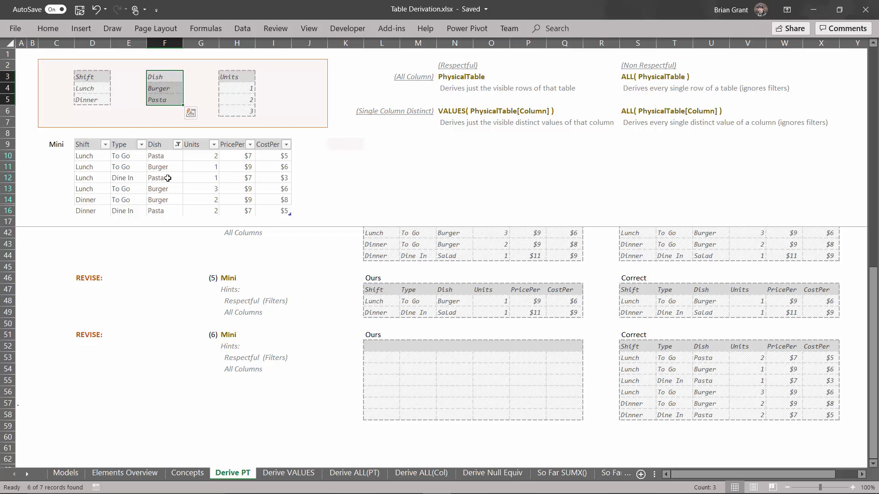
Copy the filtered Mini table with its headers and paste it as values and number formats into exercise 6's Ours grid at L52.
{"action": "left_click_drag", "start_coordinate": [85, 144], "coordinate": [281, 213]}
{"action": "key", "text": "ctrl+c"}
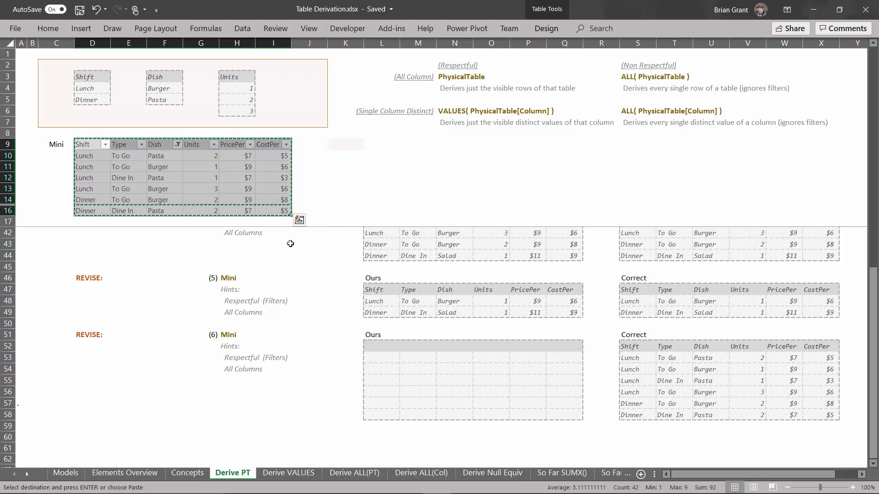
{"action": "left_click", "coordinate": [383, 344]}
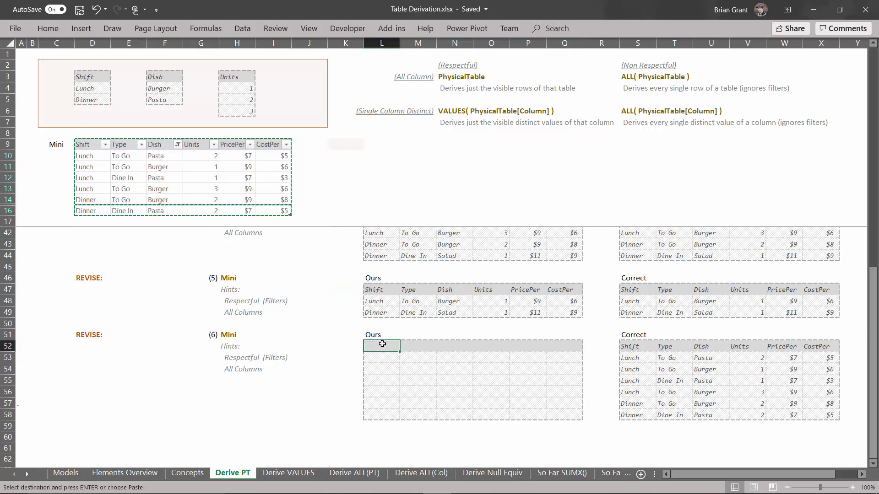
{"action": "key", "text": "ctrl+alt+v"}
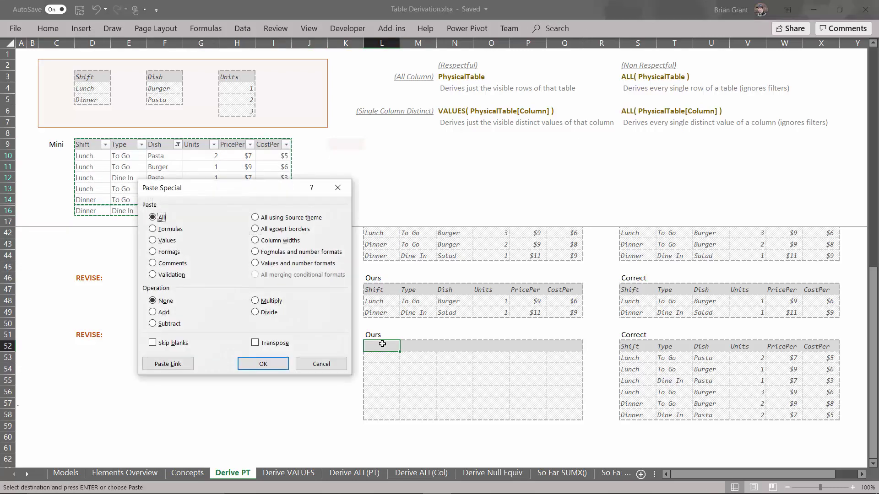
{"action": "left_click", "coordinate": [297, 265]}
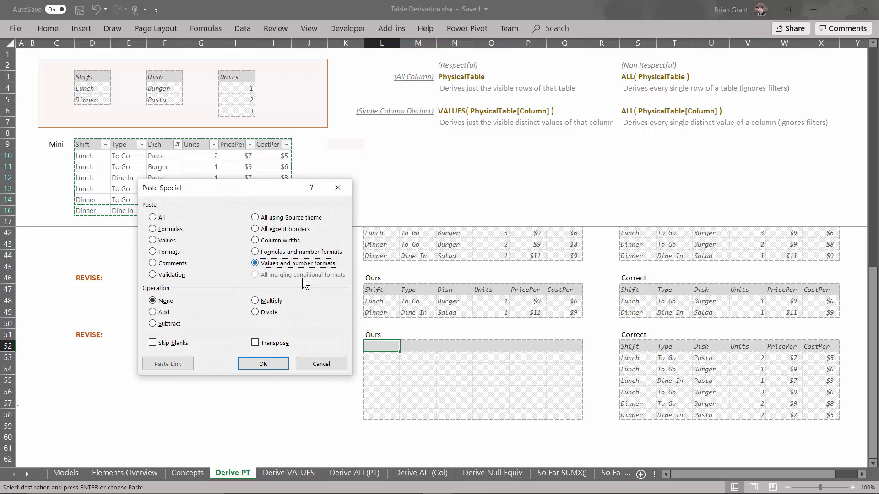
{"action": "left_click", "coordinate": [261, 364]}
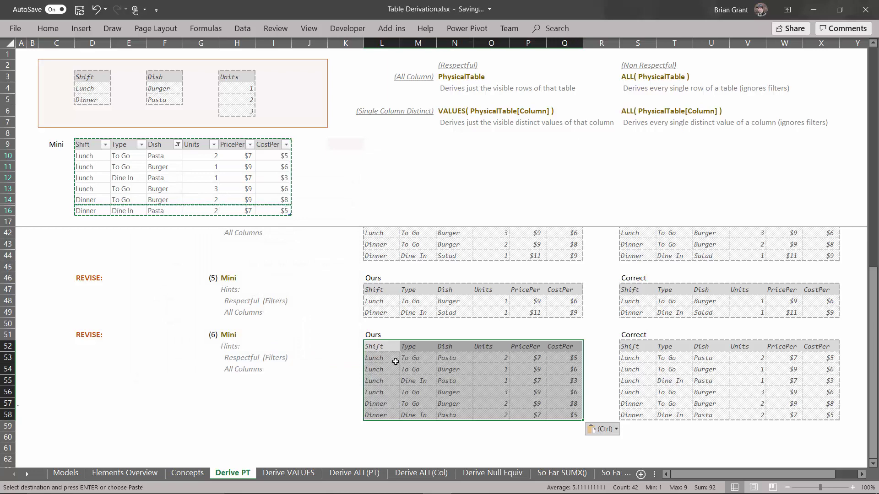